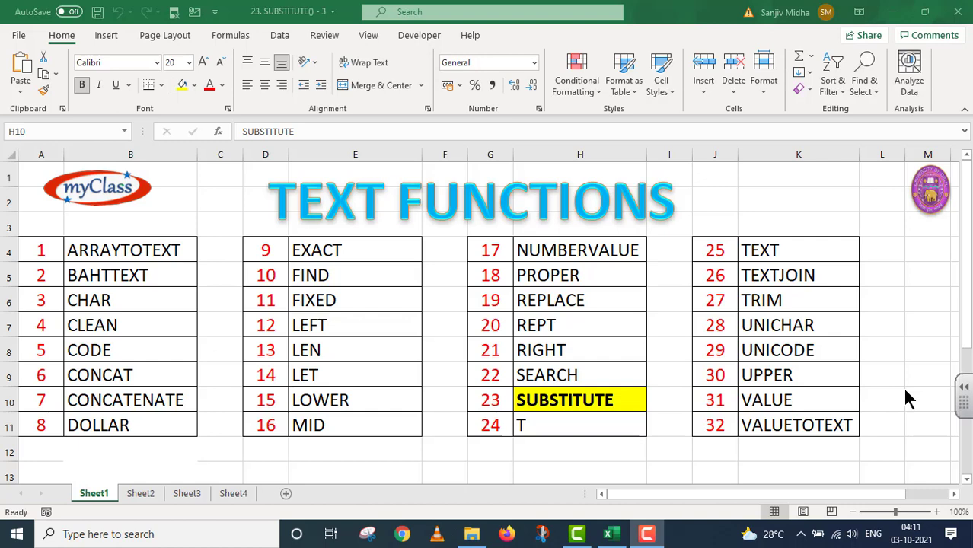
Fill row 5 of Sheet4 with Radhakrishnan as text, Radha as old_text and Rama as new_text
click(140, 493)
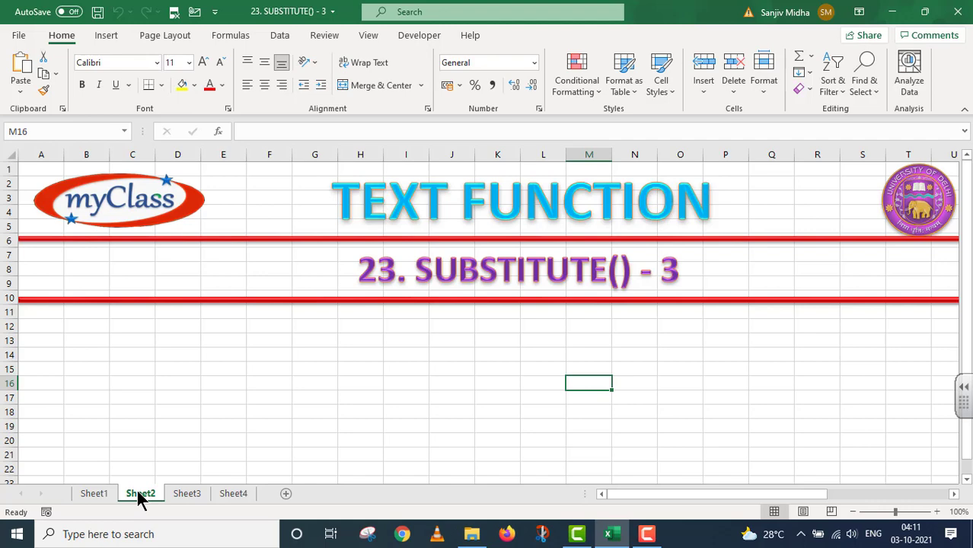
click(233, 494)
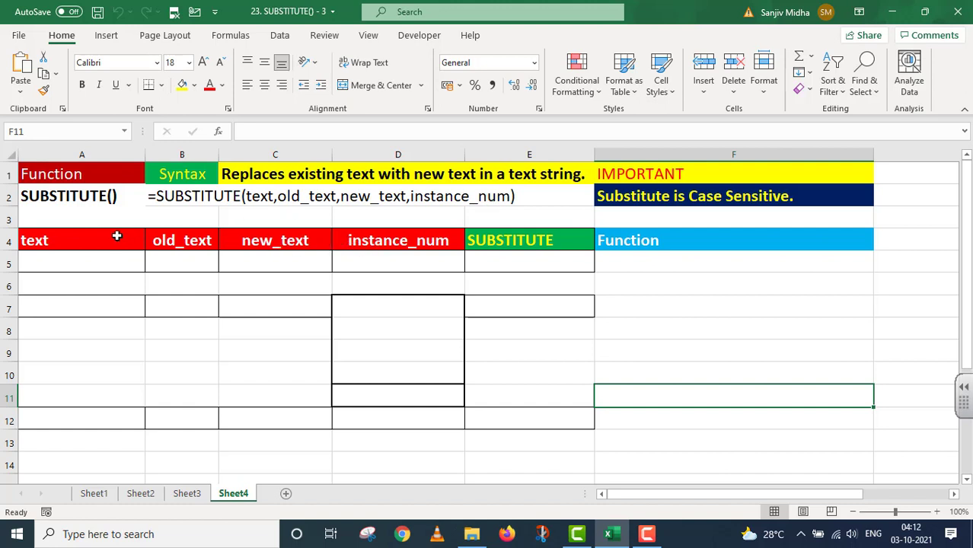
click(69, 261)
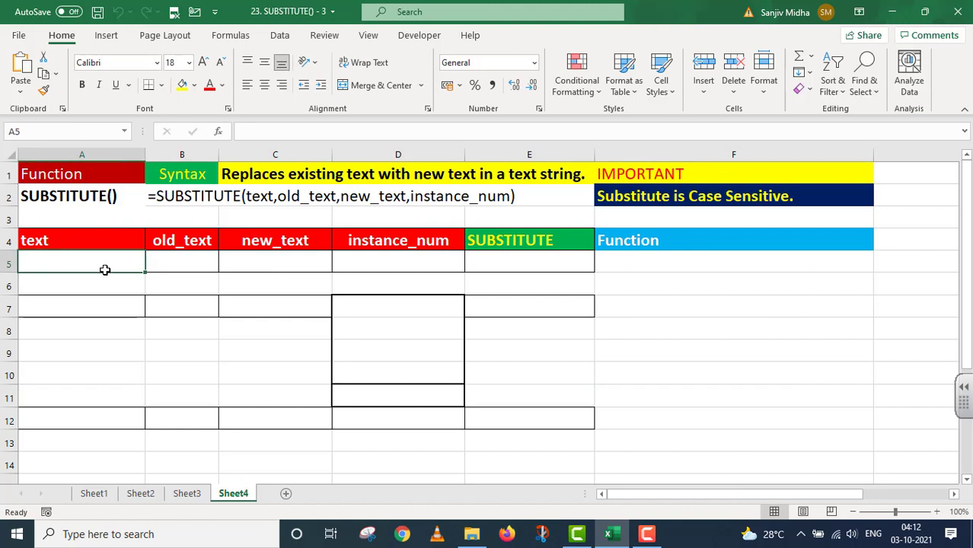
text(Radha)
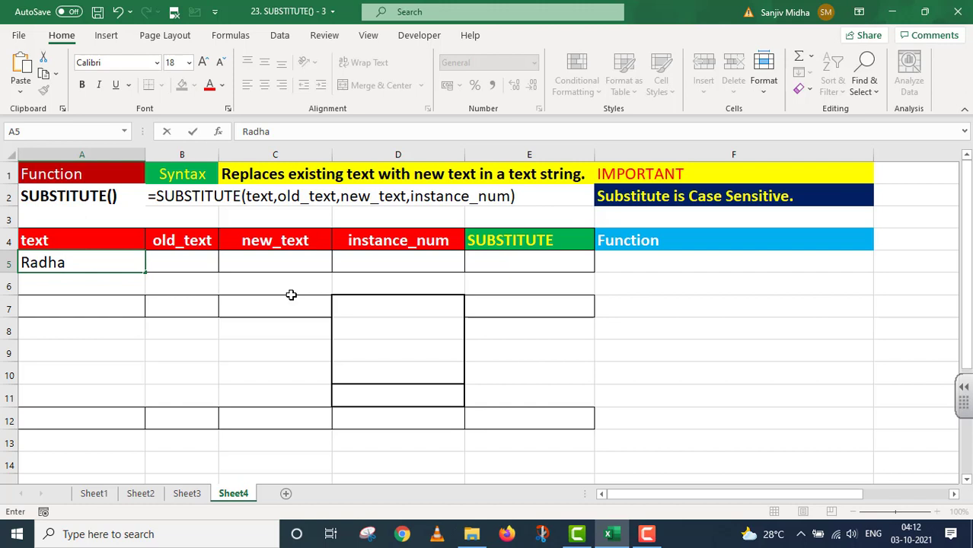
text(krishnan)
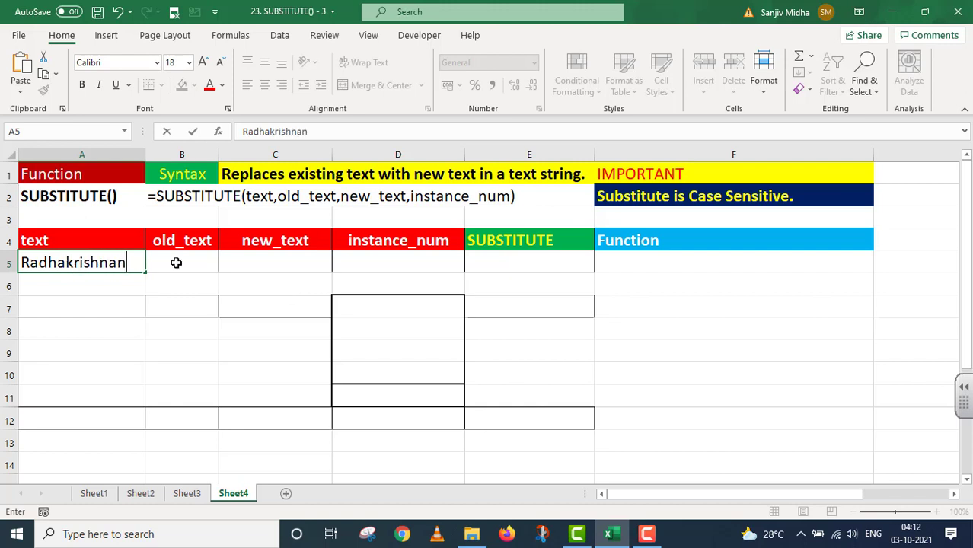
click(176, 262)
text(R)
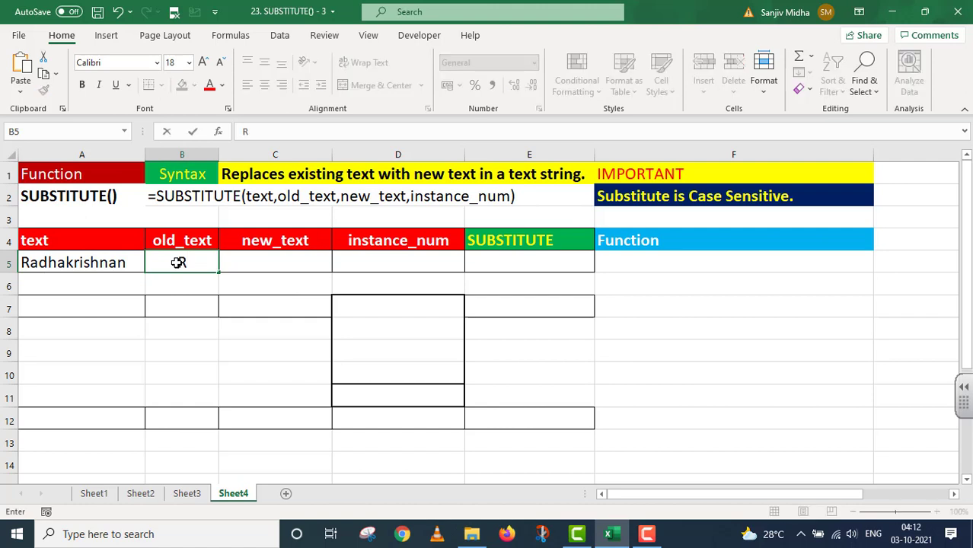
text(adha)
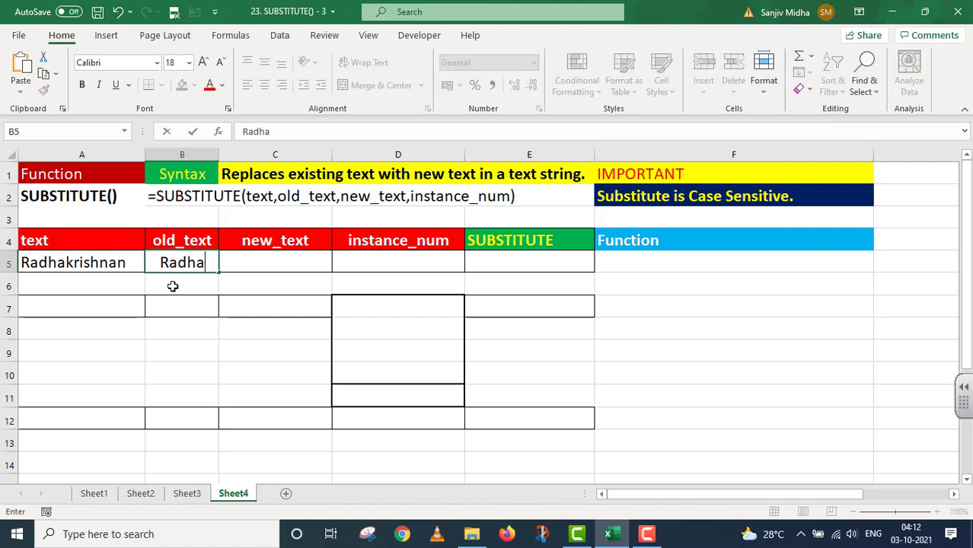
click(240, 263)
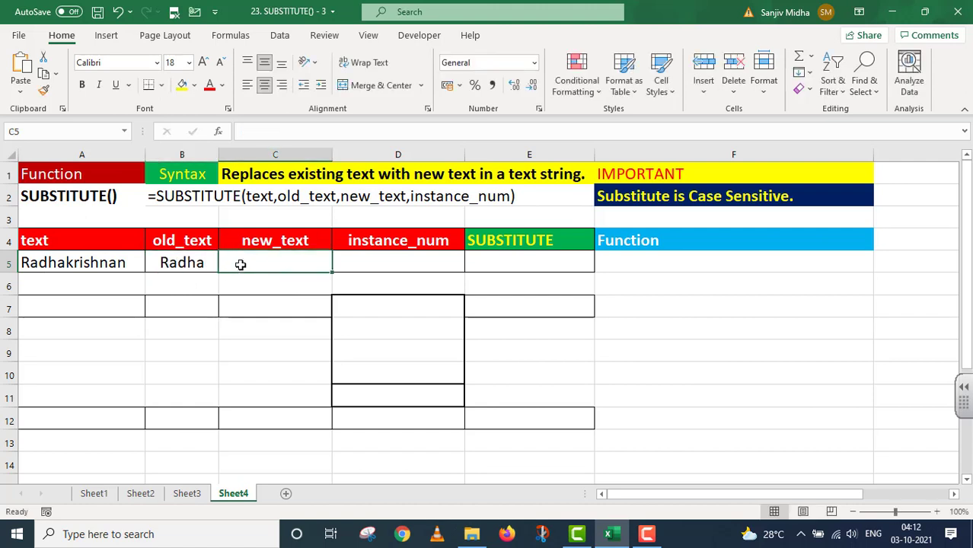
text(Rama)
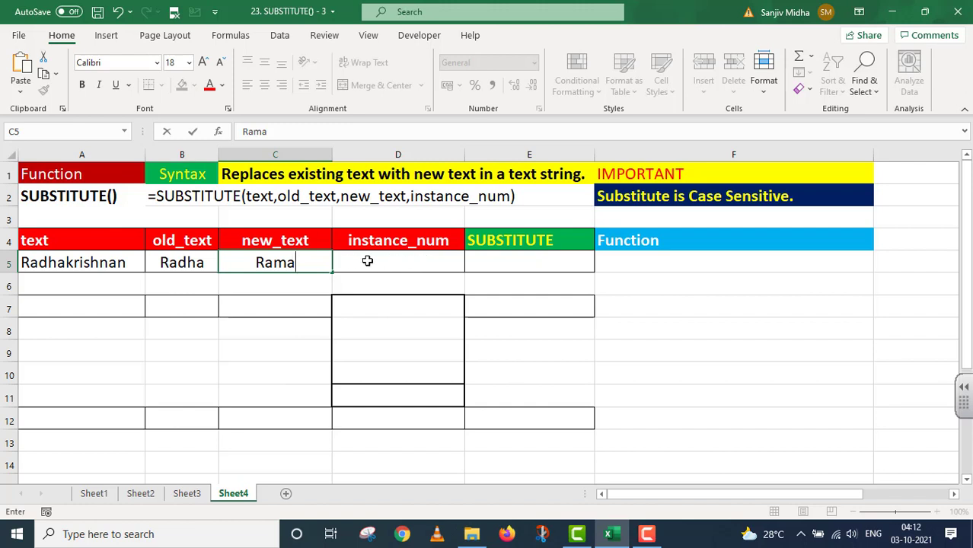
Enter =SUBSTITUTE(A5,"Radha","Rama") in E5 and put the same formula as plain text in F5
click(492, 260)
text(=)
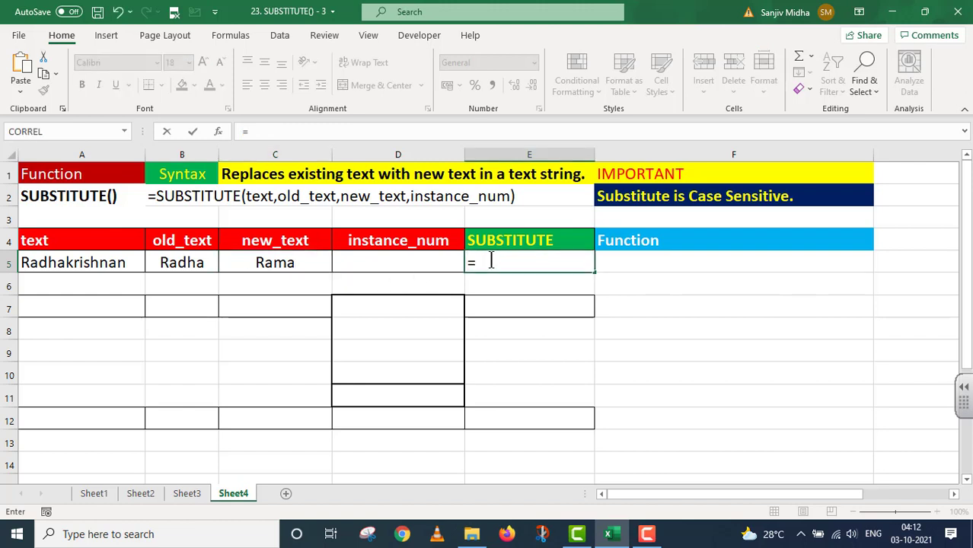
text(SUBS)
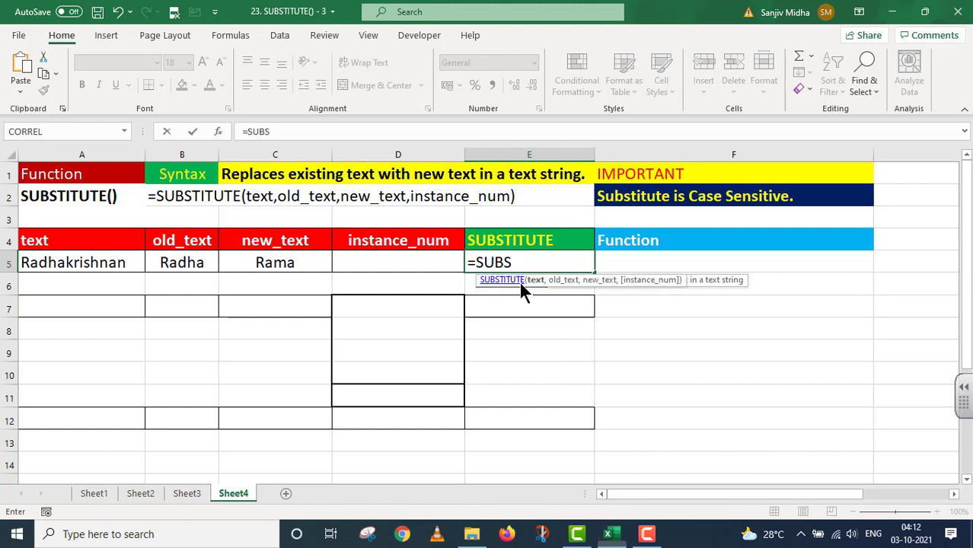
double_click(521, 288)
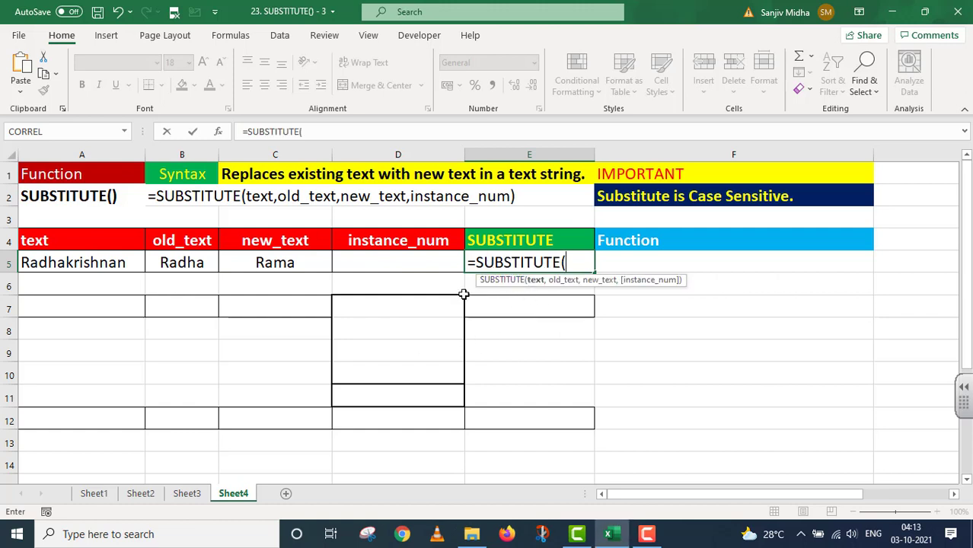
click(116, 264)
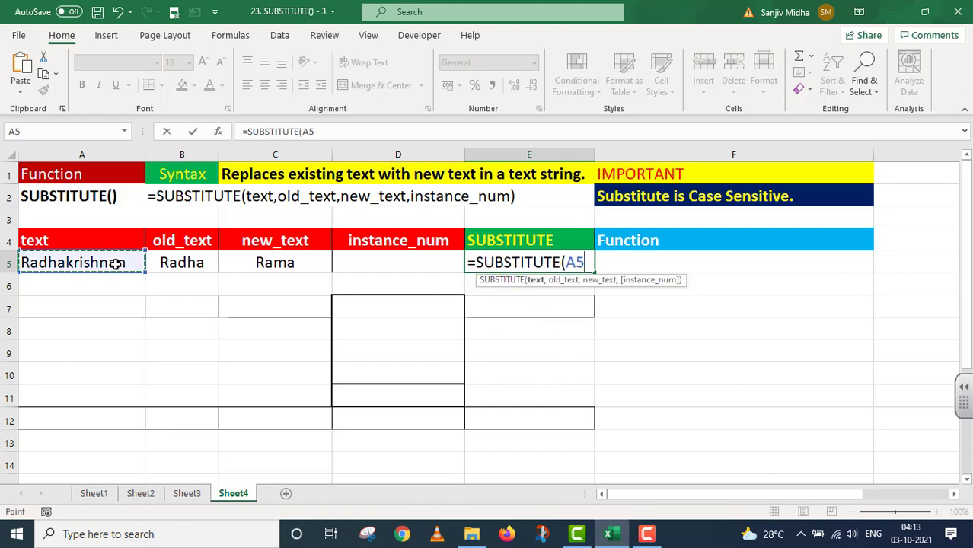
text(,)
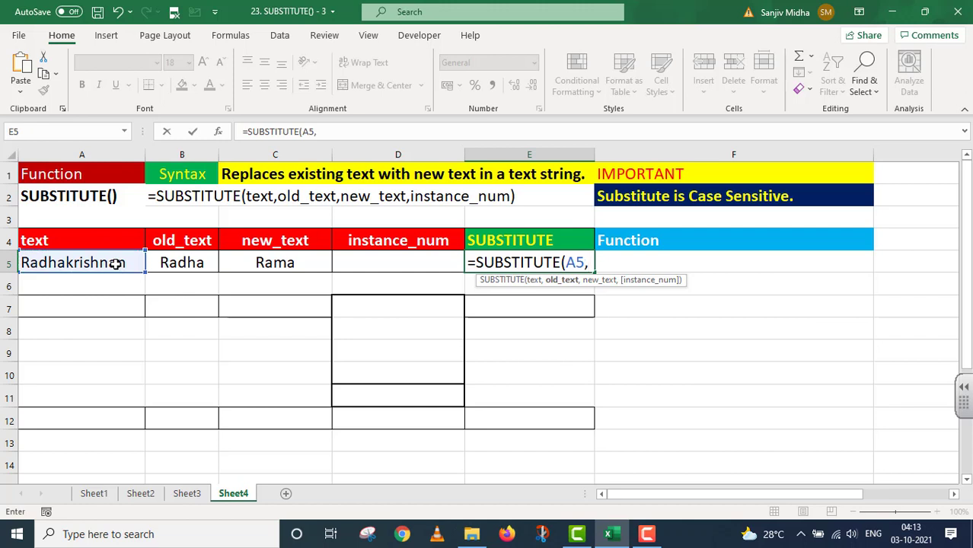
text("Rad)
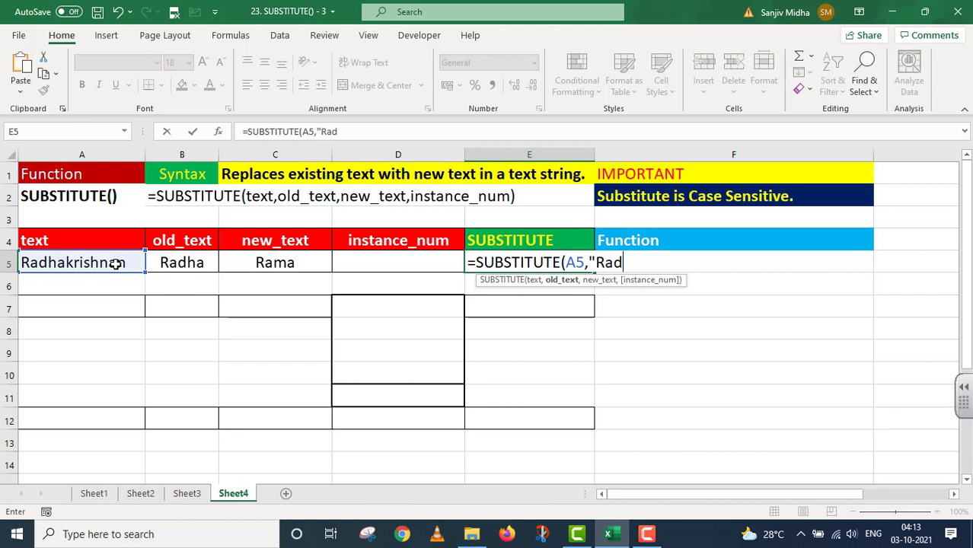
text(ha",)
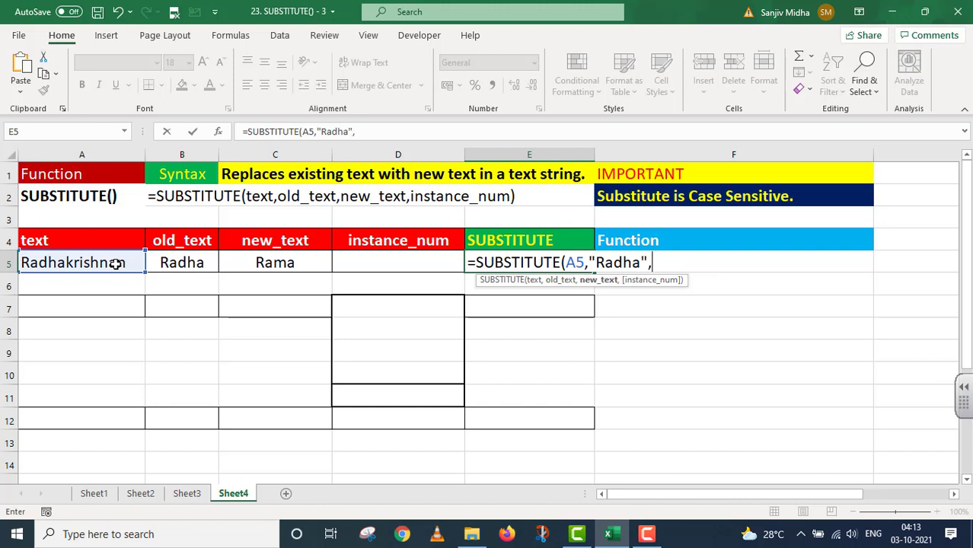
text("Rama")
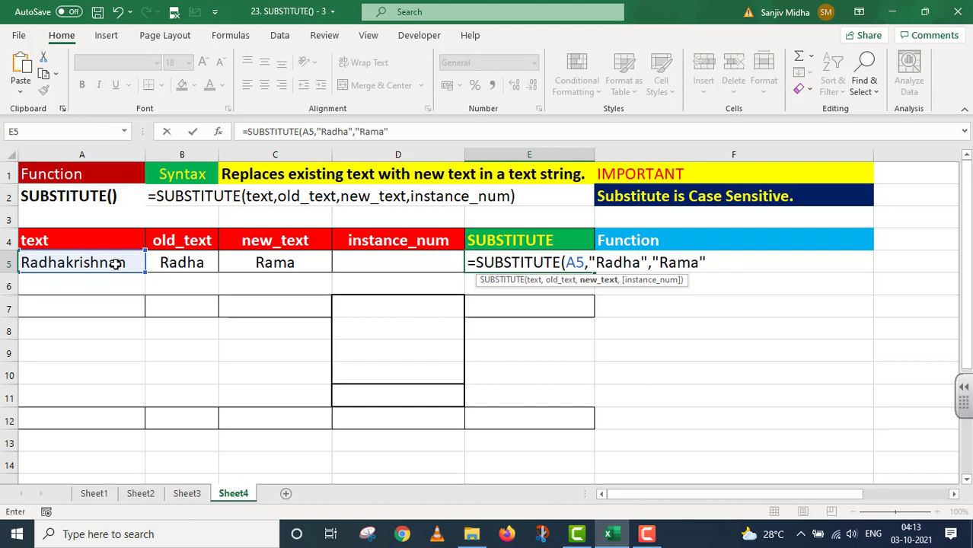
text())
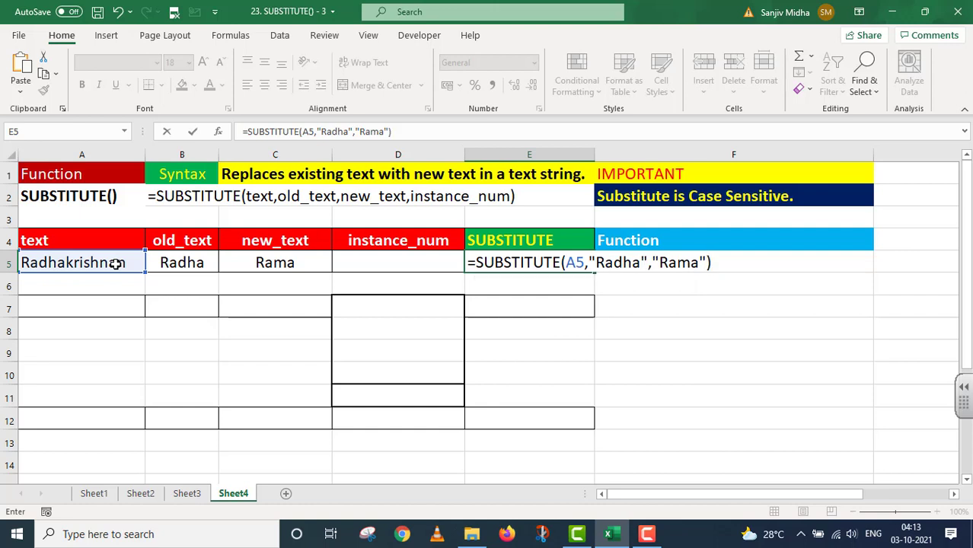
key(Return)
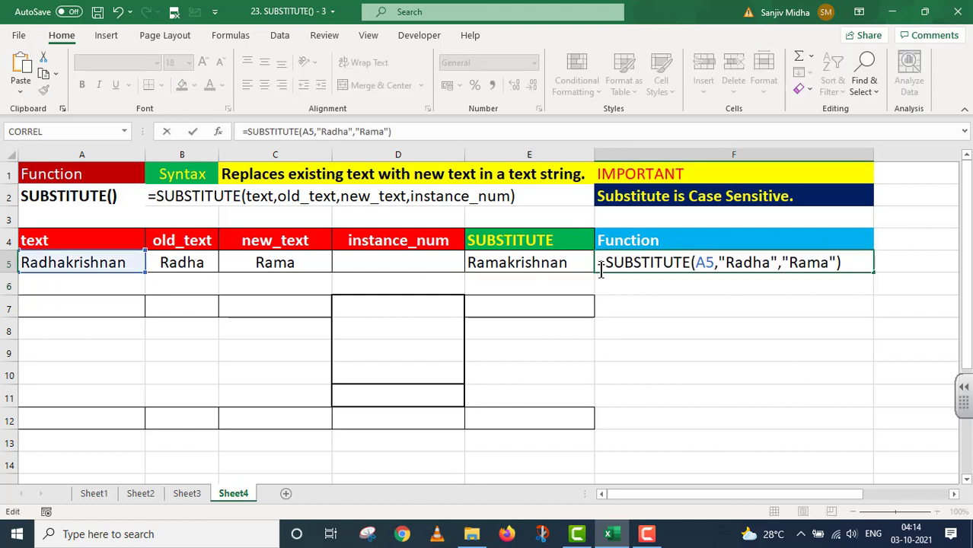
text('=SUBSTITUTE(A5,"Radha","Rama)
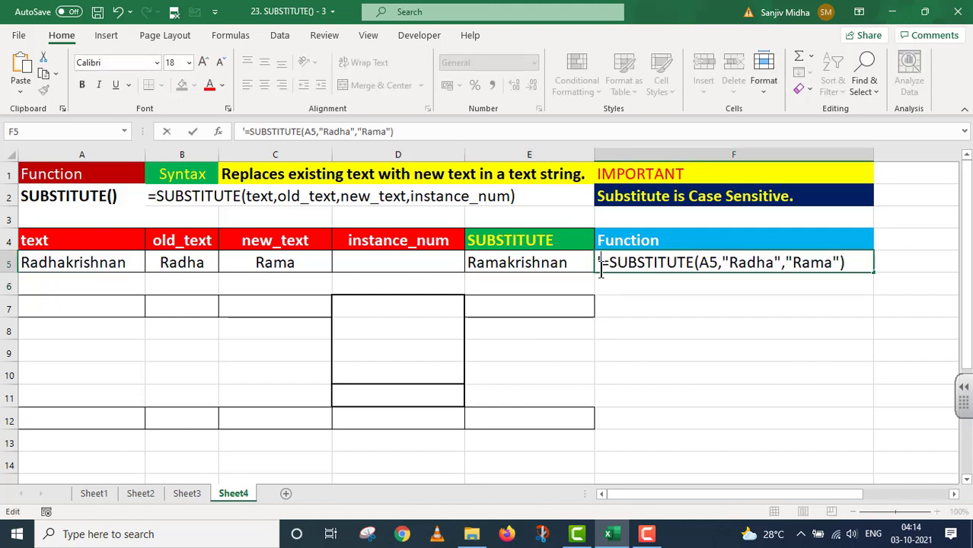
Fill row 7 with Jan1 2019 as text, 1 as old_text, 2 as new_text and 2 as instance_num
click(83, 305)
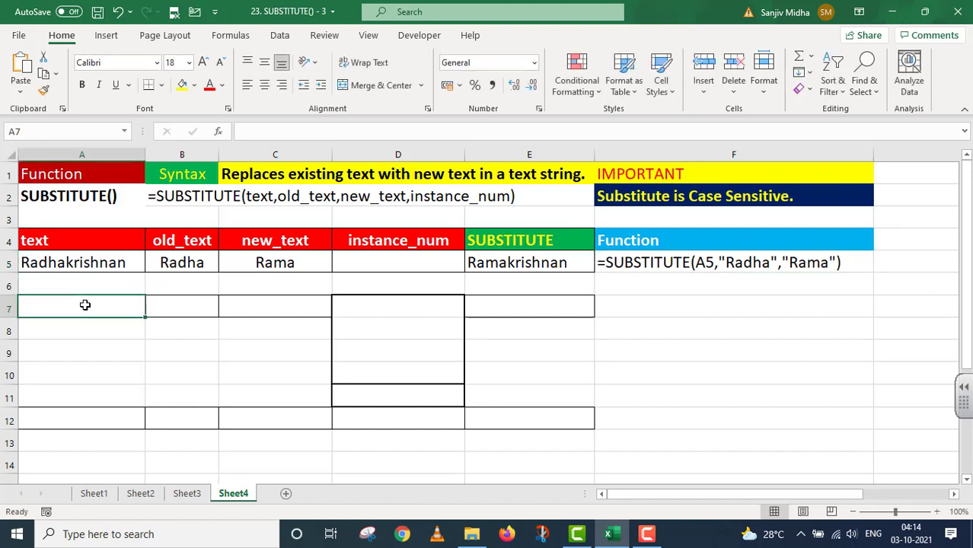
text(J)
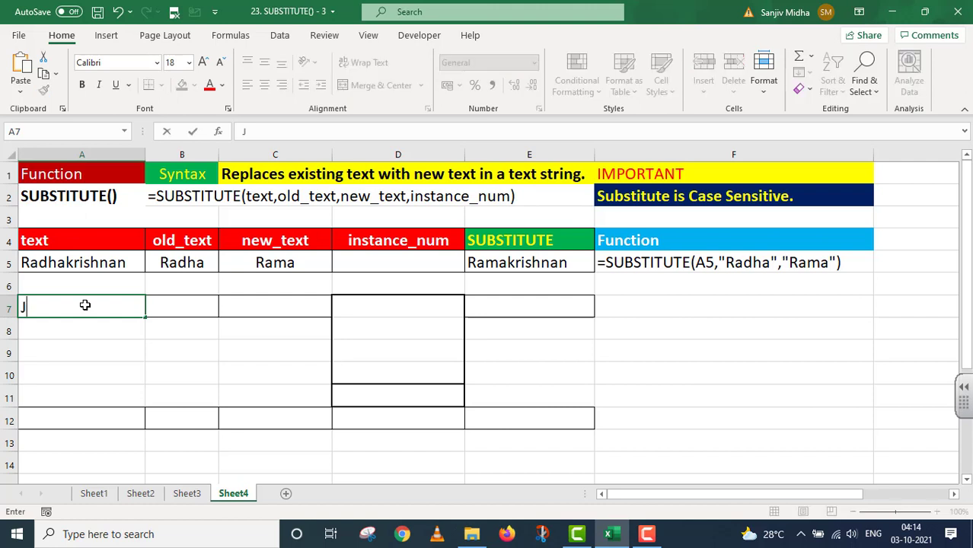
text(an1 2019)
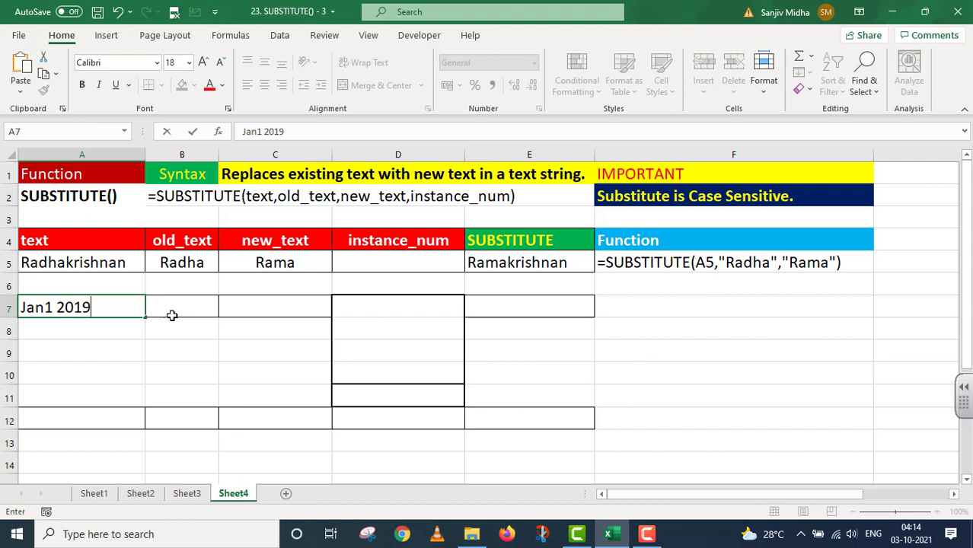
click(169, 305)
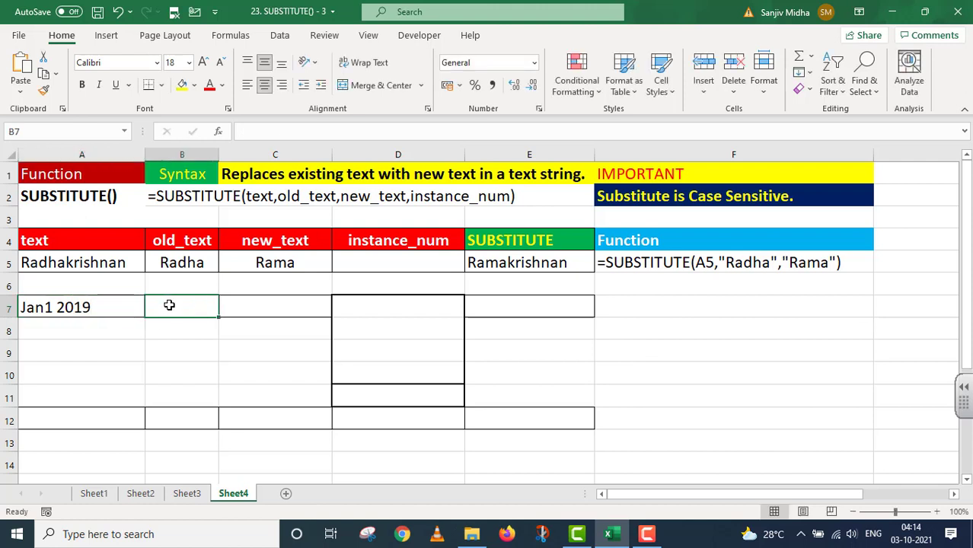
text(1)
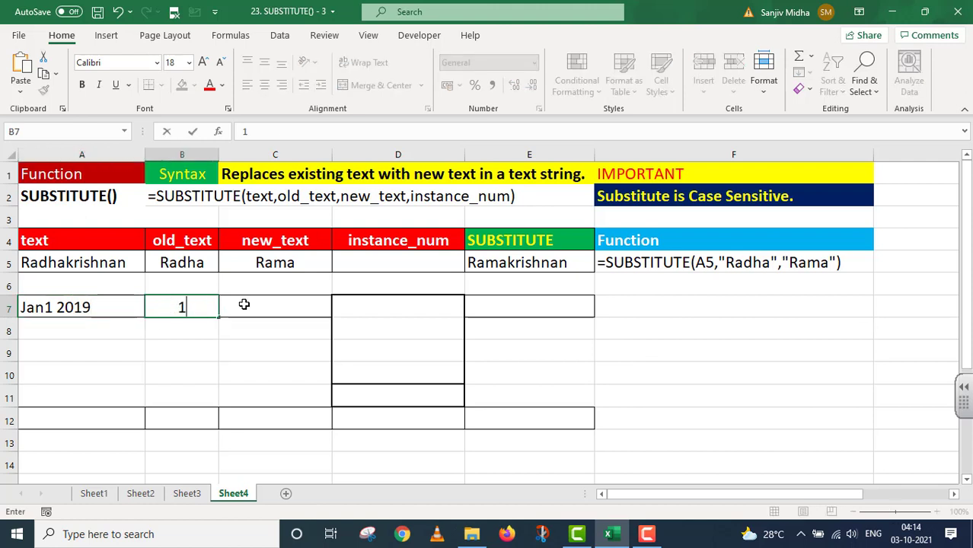
click(245, 305)
text(2)
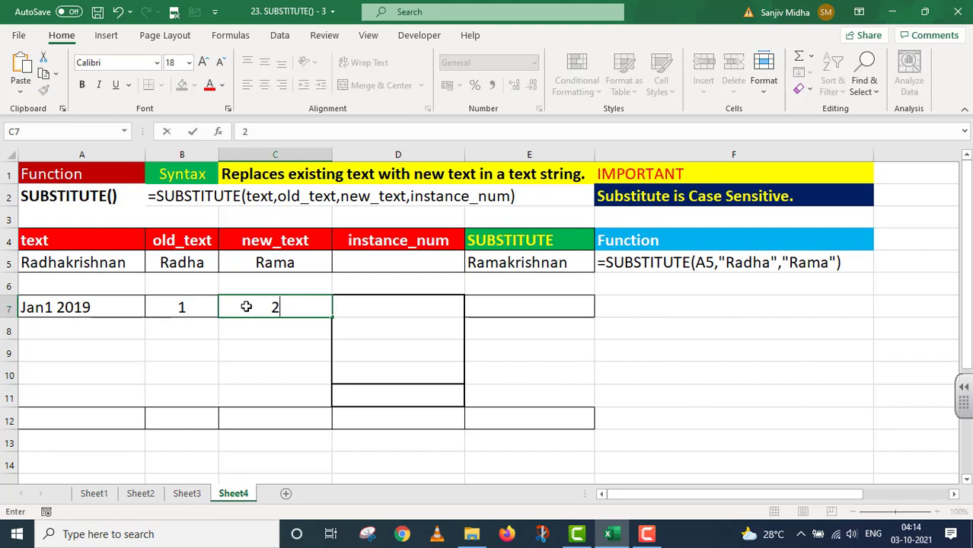
click(360, 307)
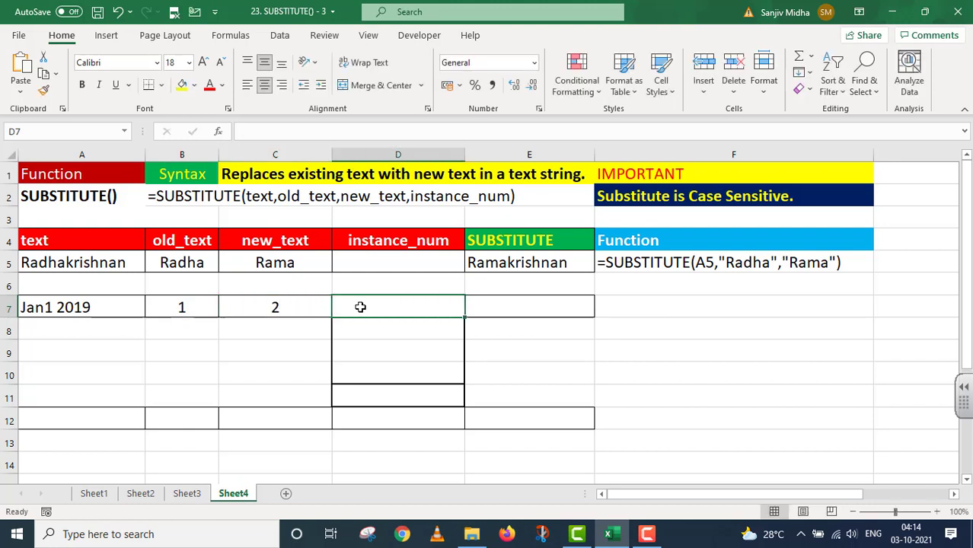
text(2)
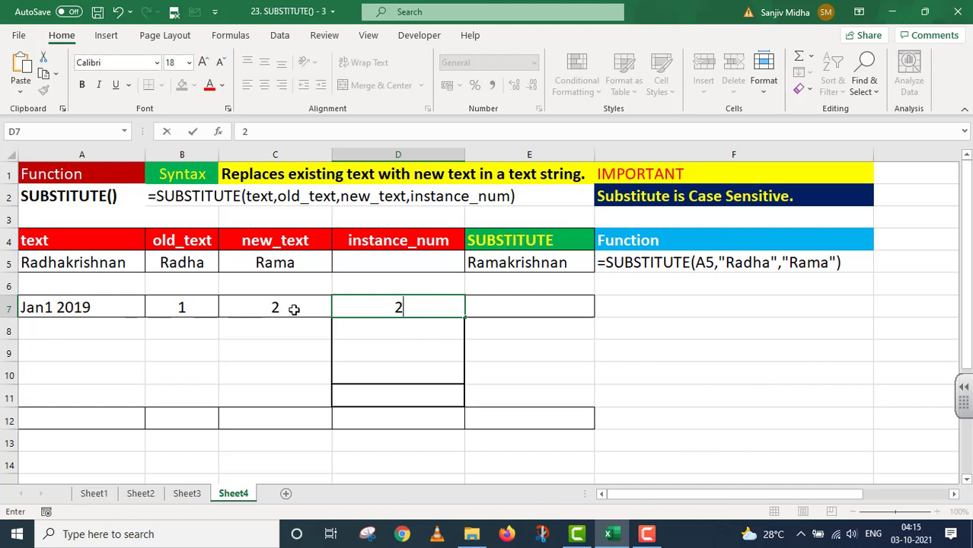
Enter =SUBSTITUTE(A7,B7,C7,D7) in E7, using cell references for all four arguments
click(477, 303)
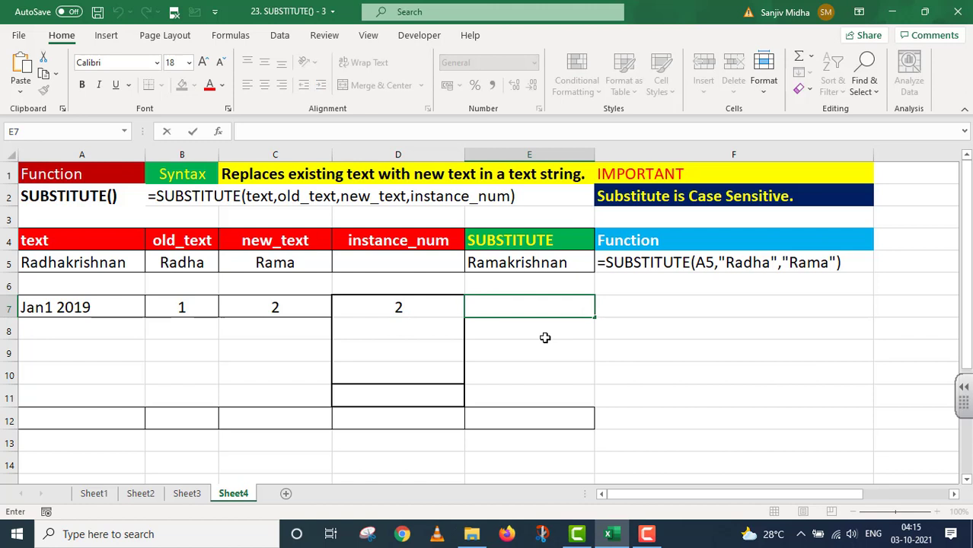
text(=SUB)
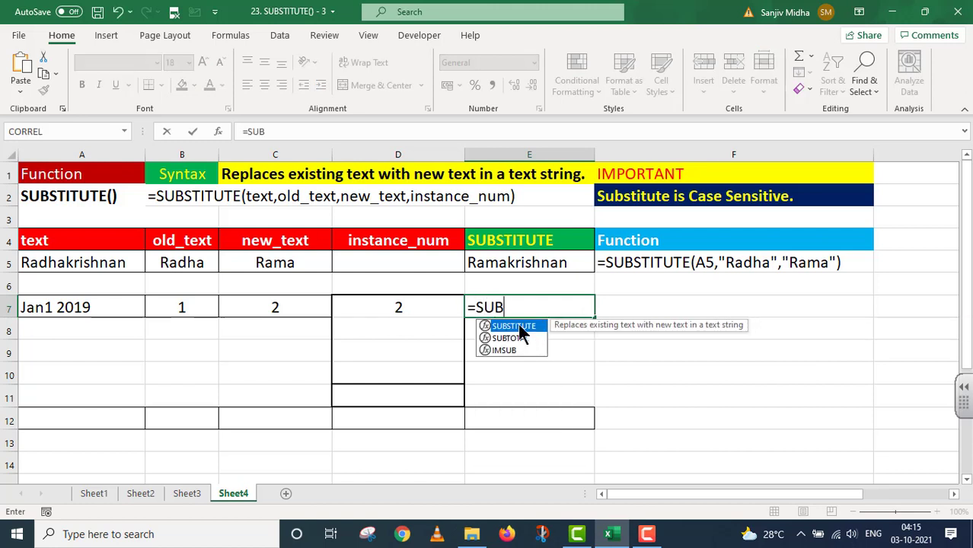
double_click(523, 328)
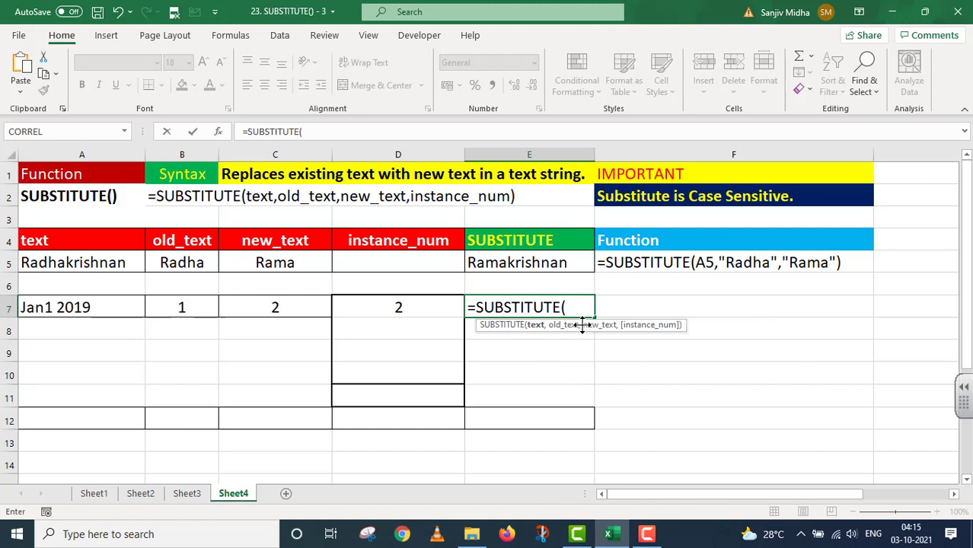
click(92, 308)
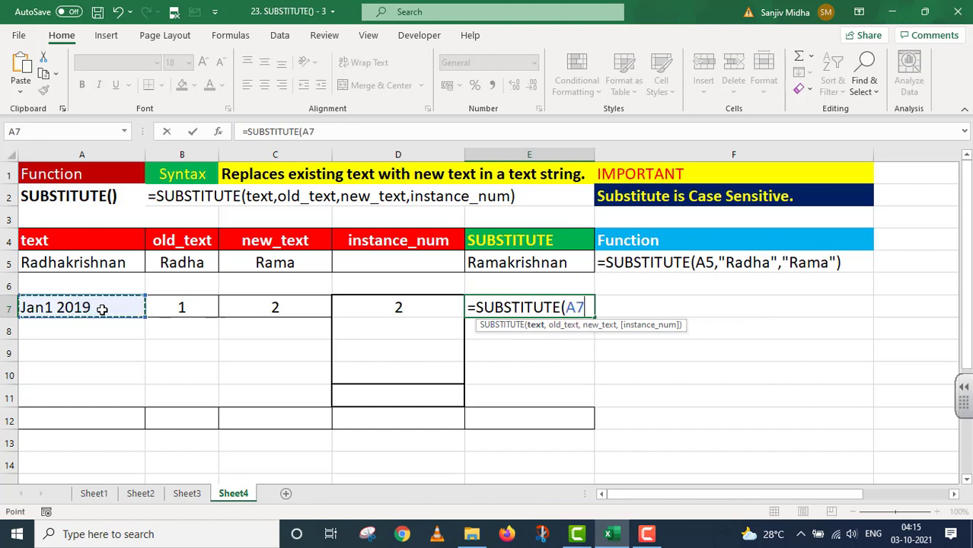
text(,)
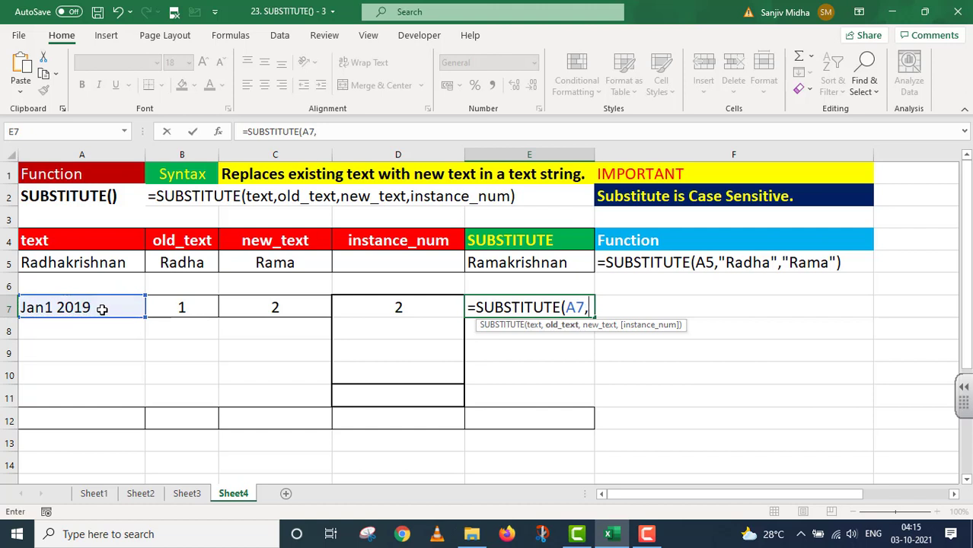
click(187, 306)
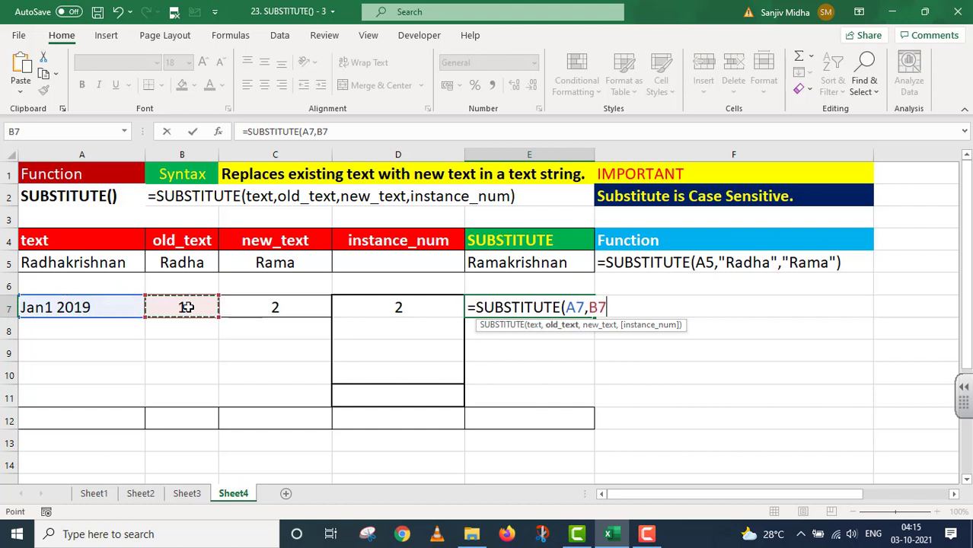
text(,)
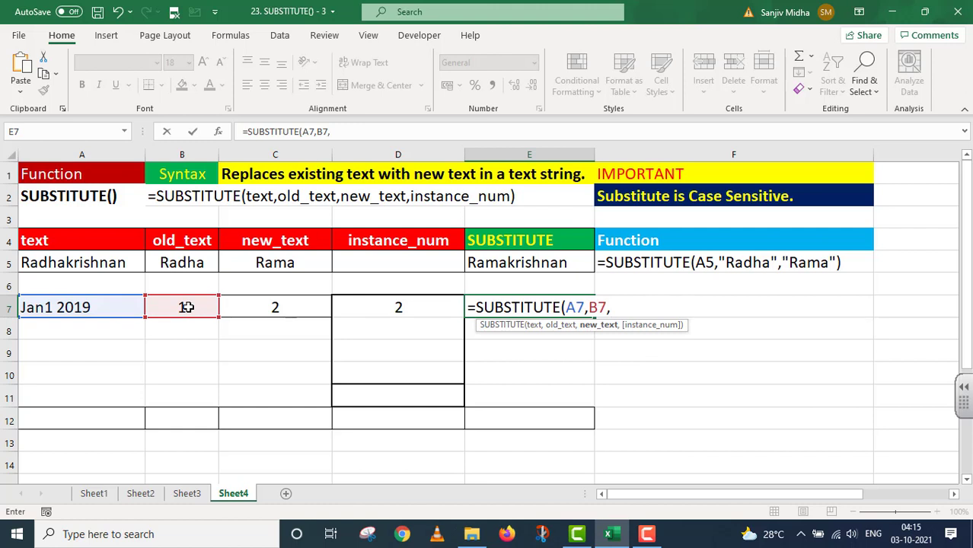
click(272, 308)
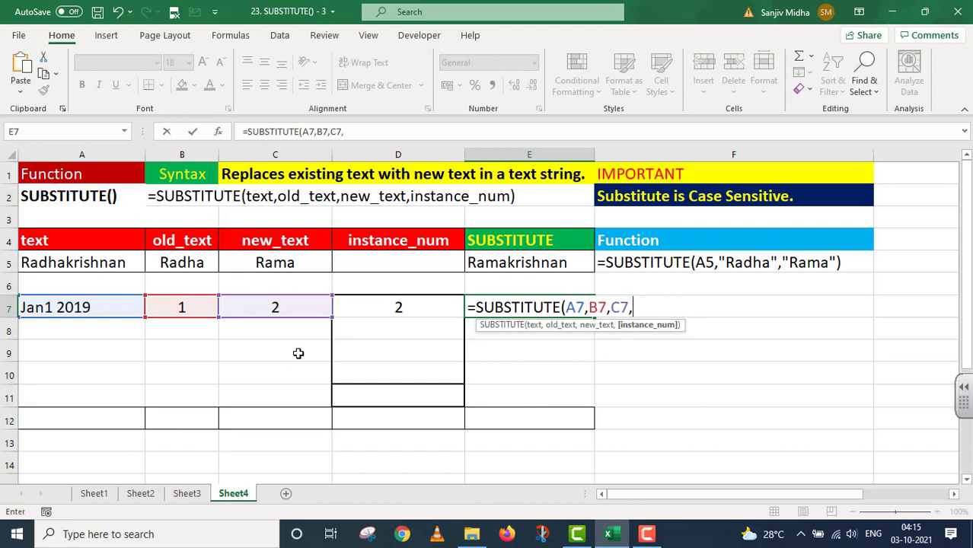
click(402, 307)
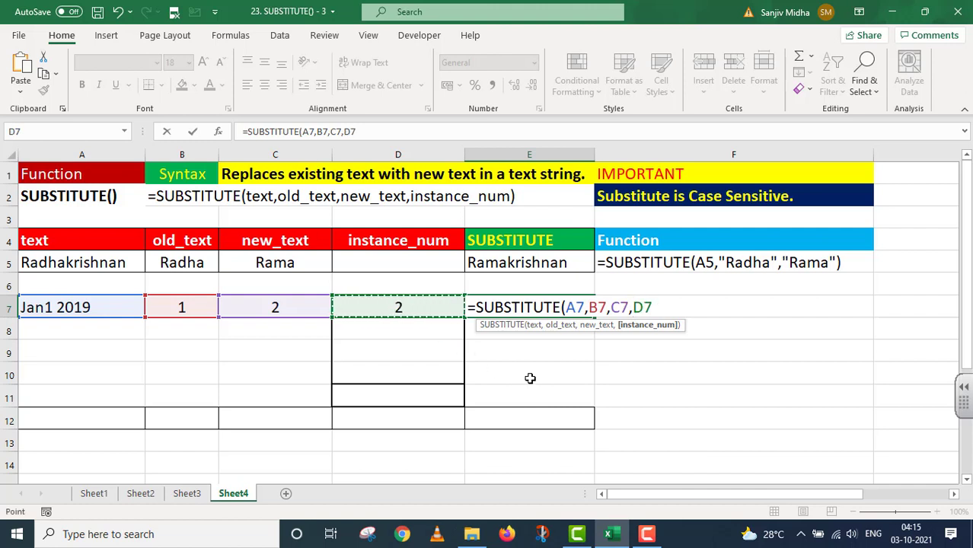
text())
key(Return)
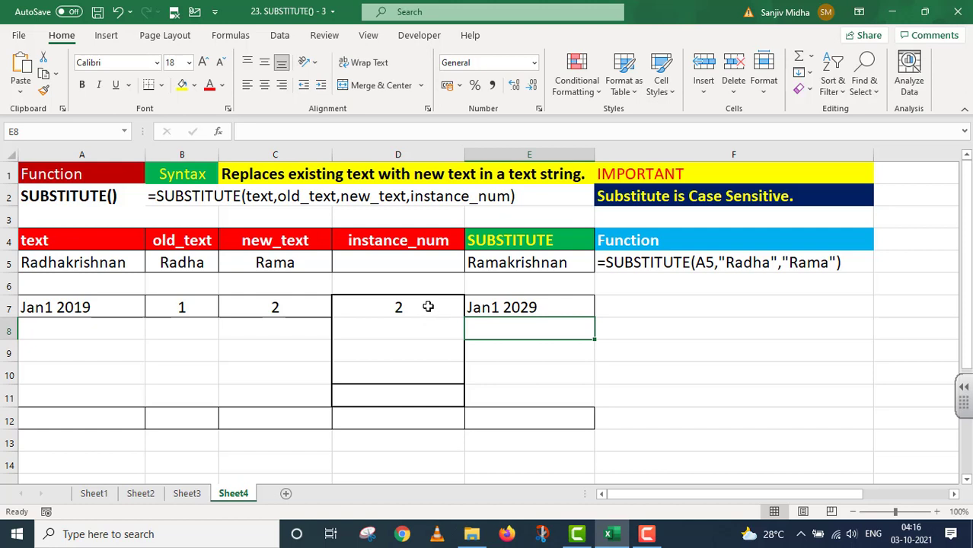
Copy the formula from E7 and put it as plain text in F7, reading =SUBSTITUTE(A7,B7,C7,D7)
click(561, 311)
click(397, 131)
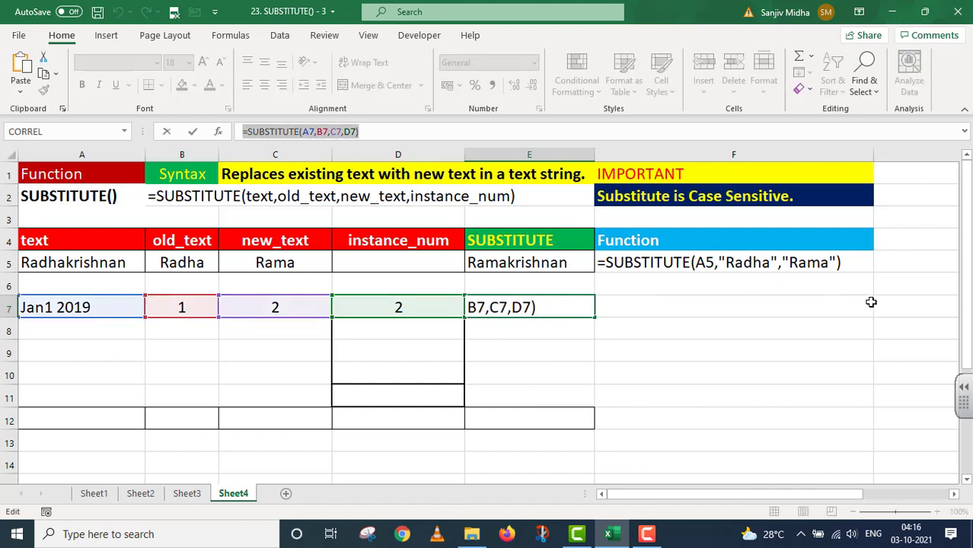
key(Return)
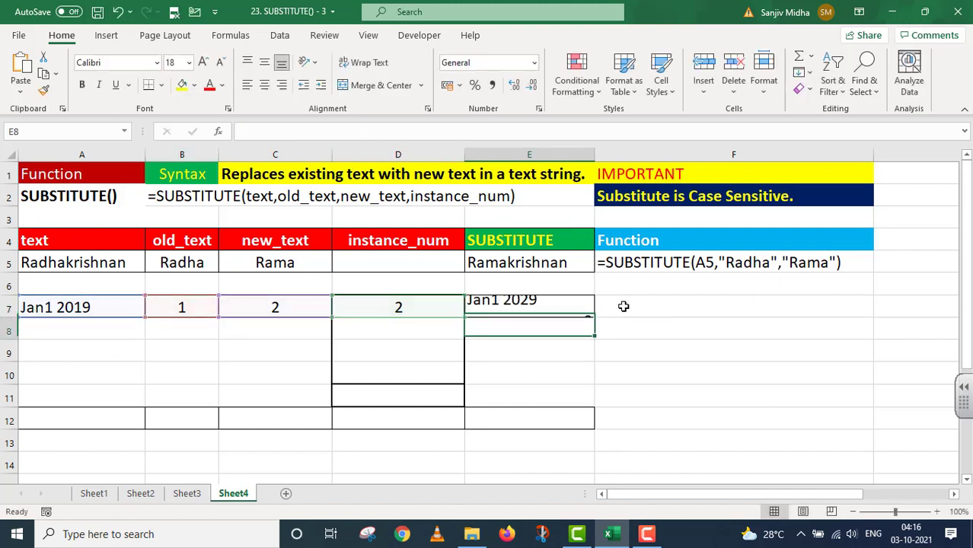
click(623, 306)
text('=SUBSTITUTE(A7,B7,C7,D7))
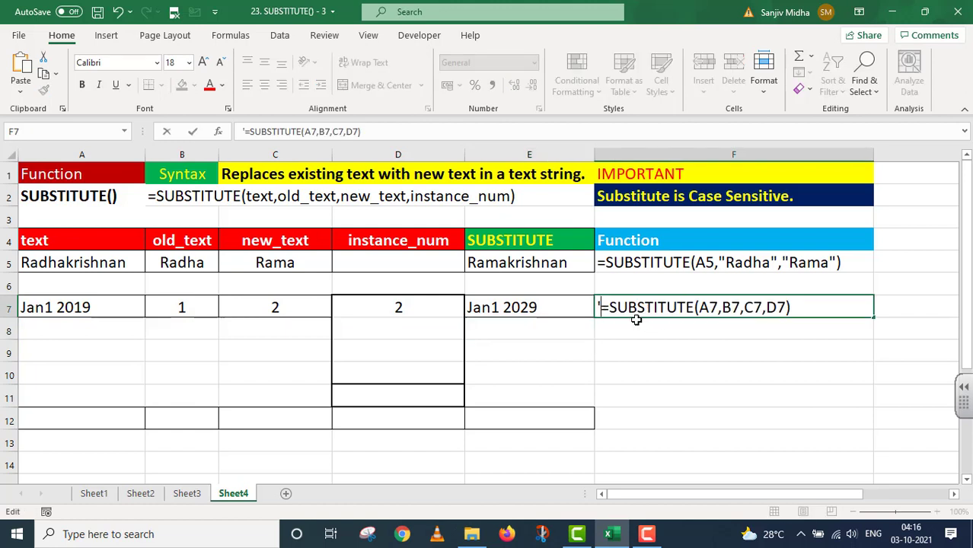
Enter =SUBSTITUTE(A7,1,2,2) in E8, using plain numbers for old_text, new_text and instance_num
click(494, 329)
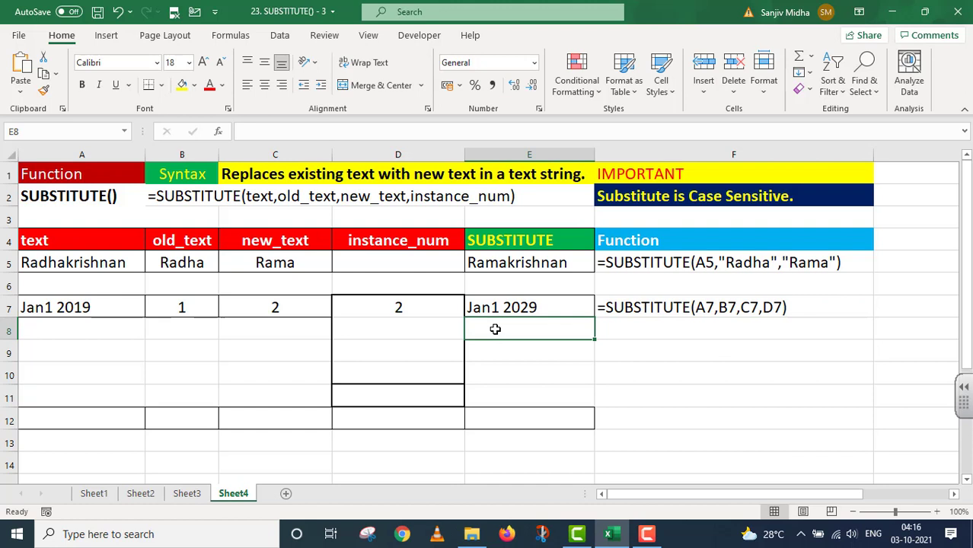
text(=SUB)
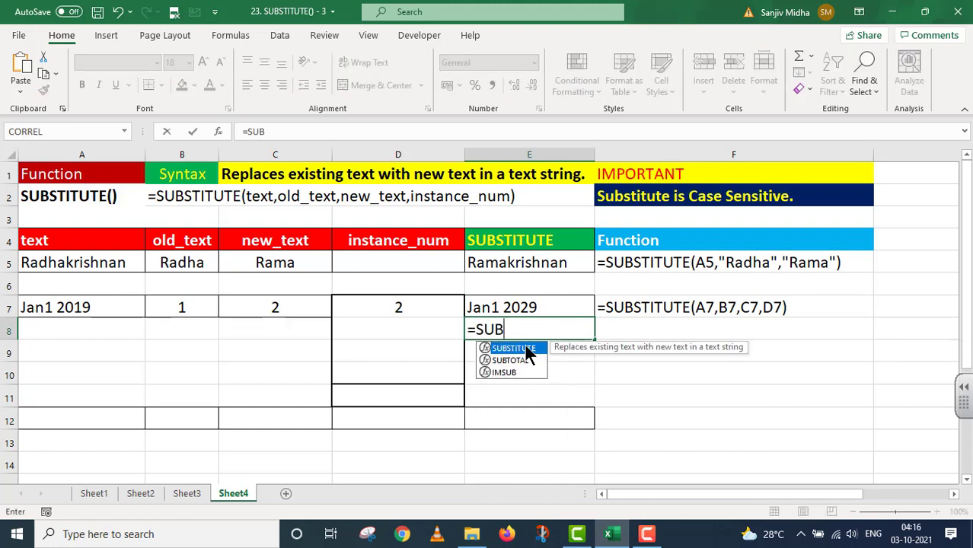
double_click(528, 349)
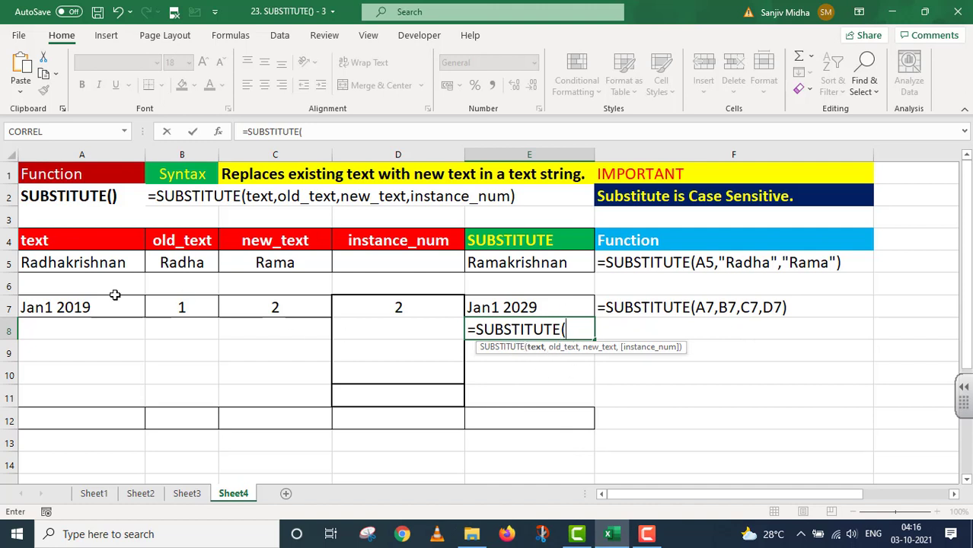
click(81, 307)
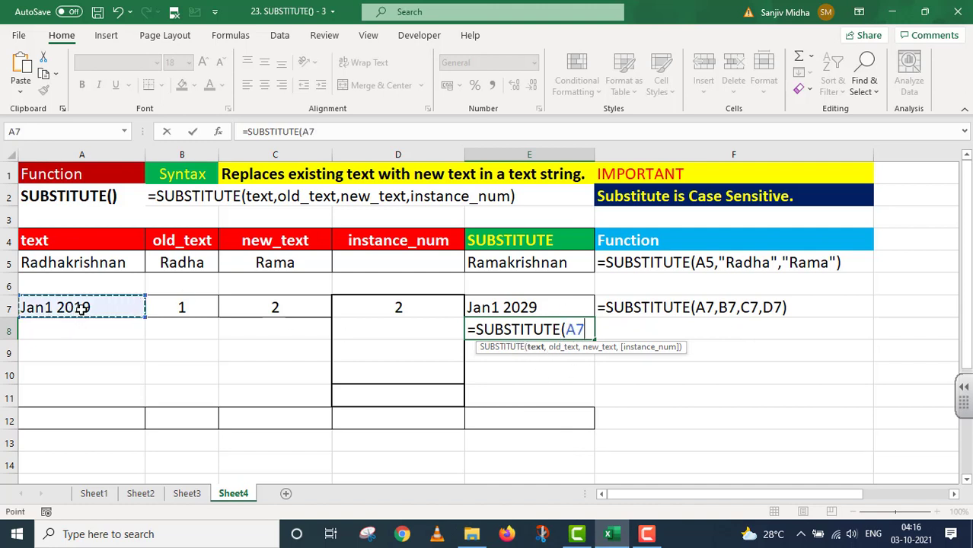
text(,)
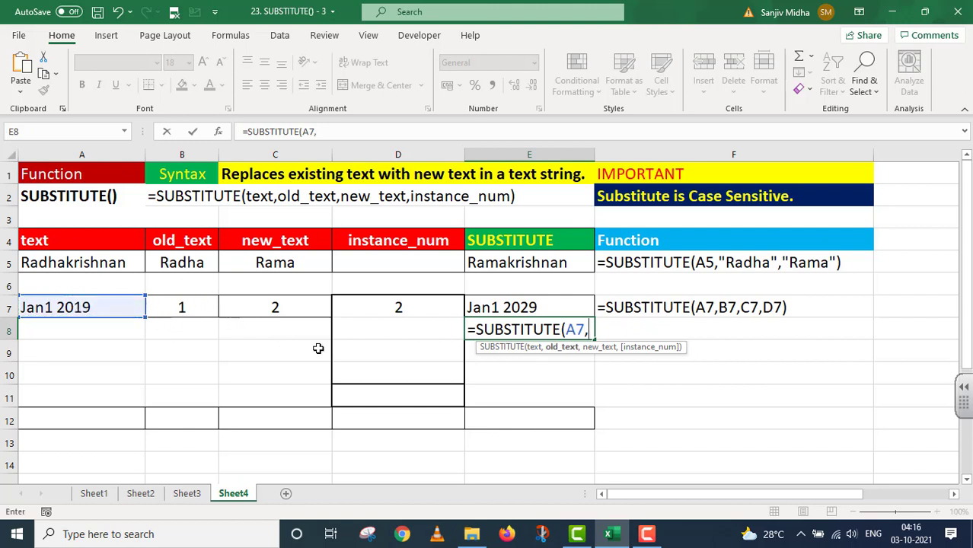
text(1)
text(,)
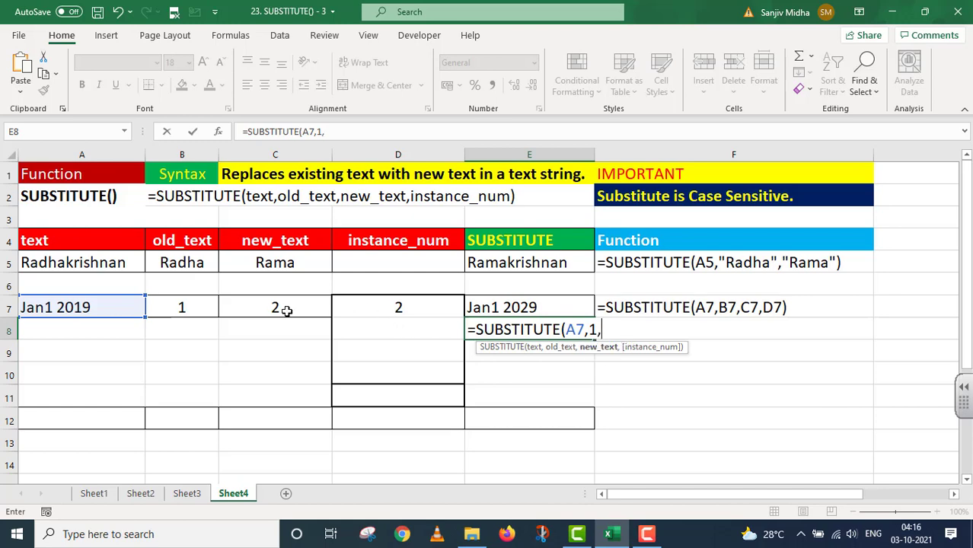
text(2,)
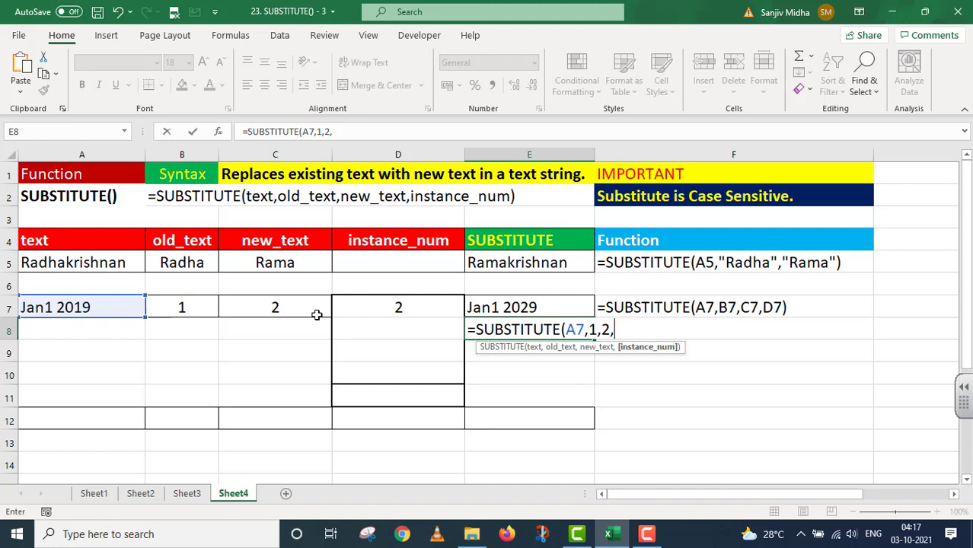
text(2))
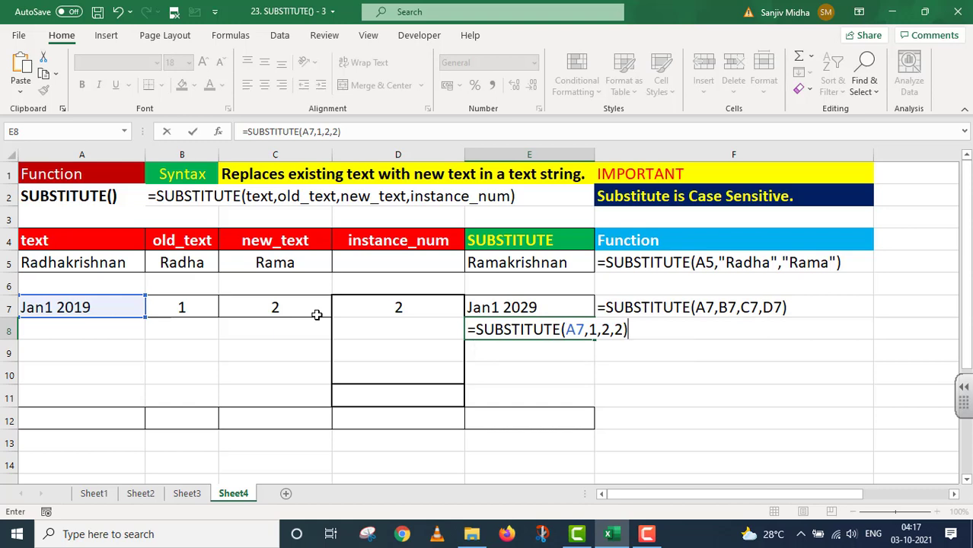
key(Return)
Copy the formula from E8 and put it as plain text in F8, reading =SUBSTITUTE(A7,1,2,2)
key(Up)
drag(341, 132, 219, 132)
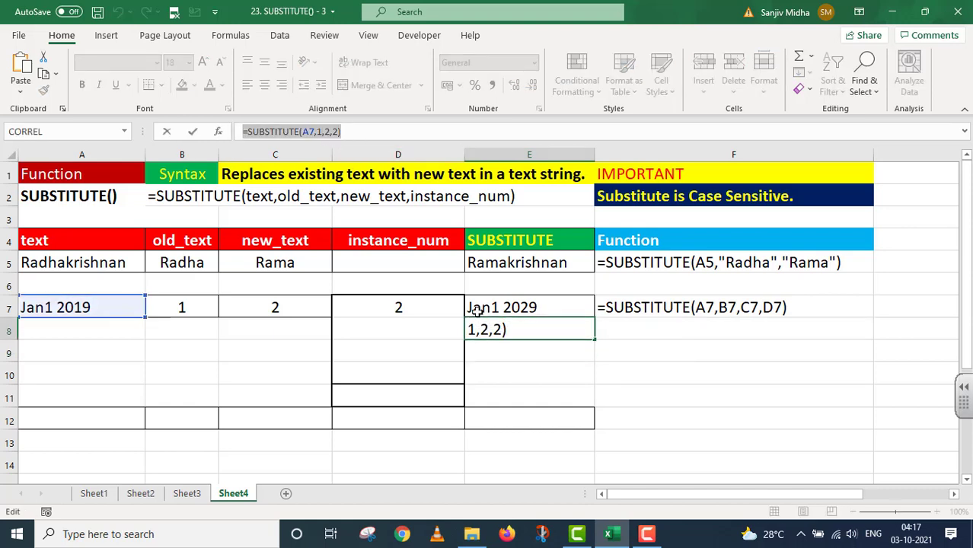
key(ctrl+c)
key(Escape)
click(622, 322)
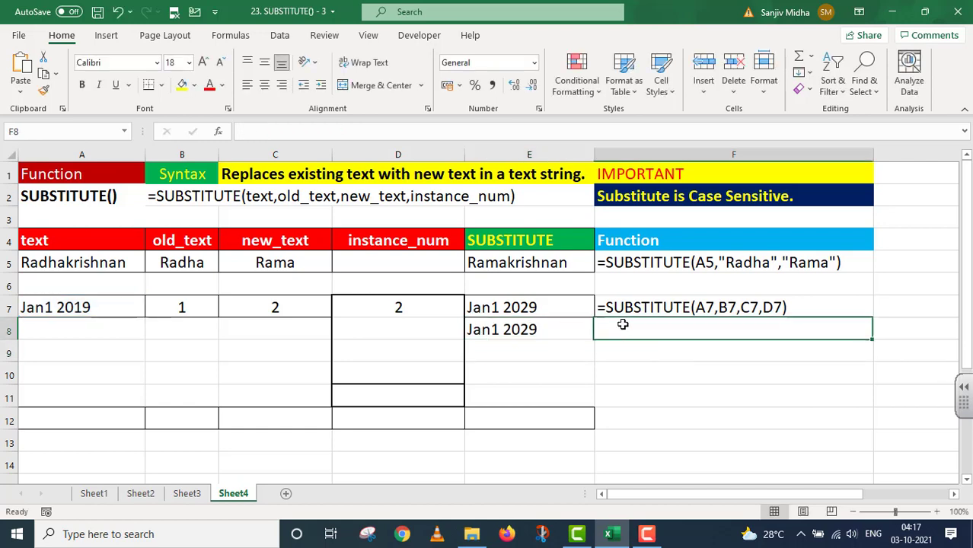
text(')
key(ctrl+v)
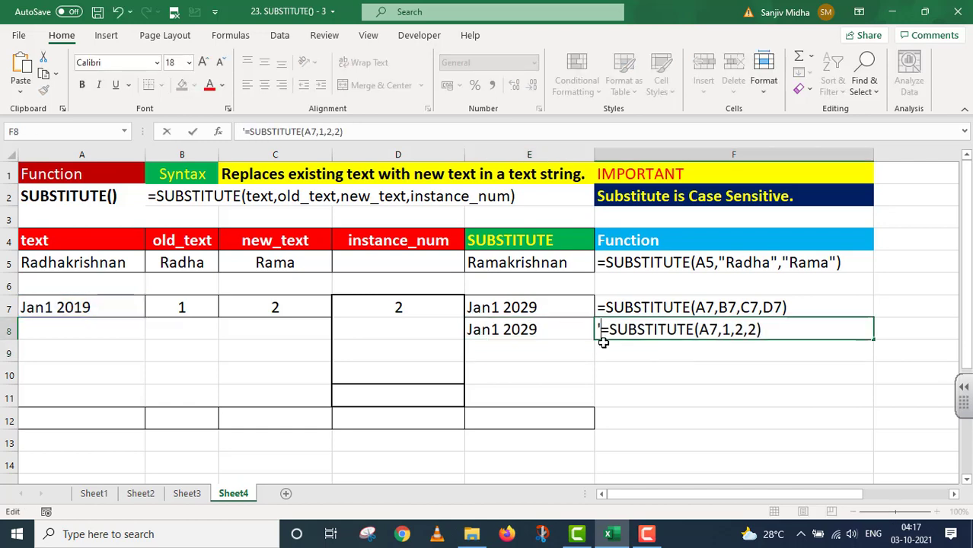
Enter =SUBSTITUTE(A7,"1","2","2") in E9, with the last three arguments in quotation marks
click(482, 346)
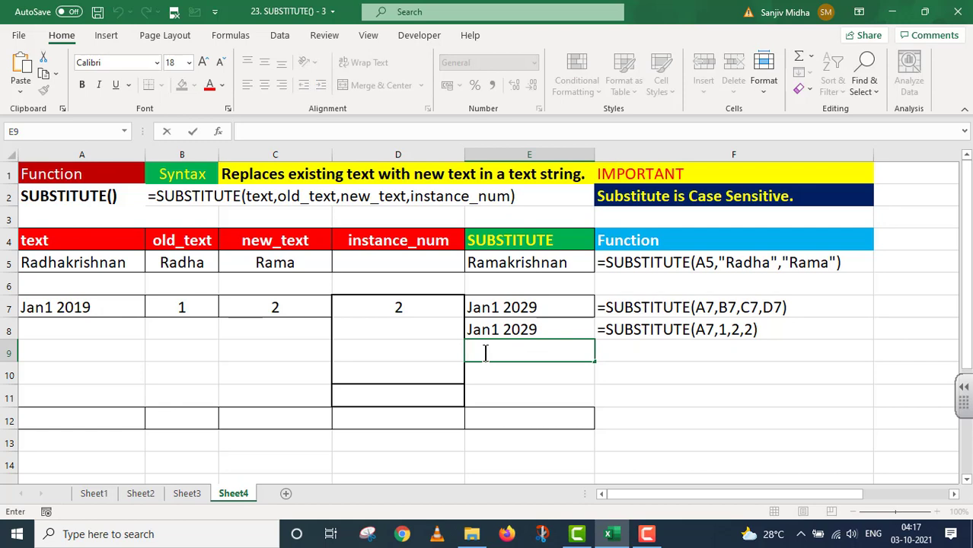
text(=S)
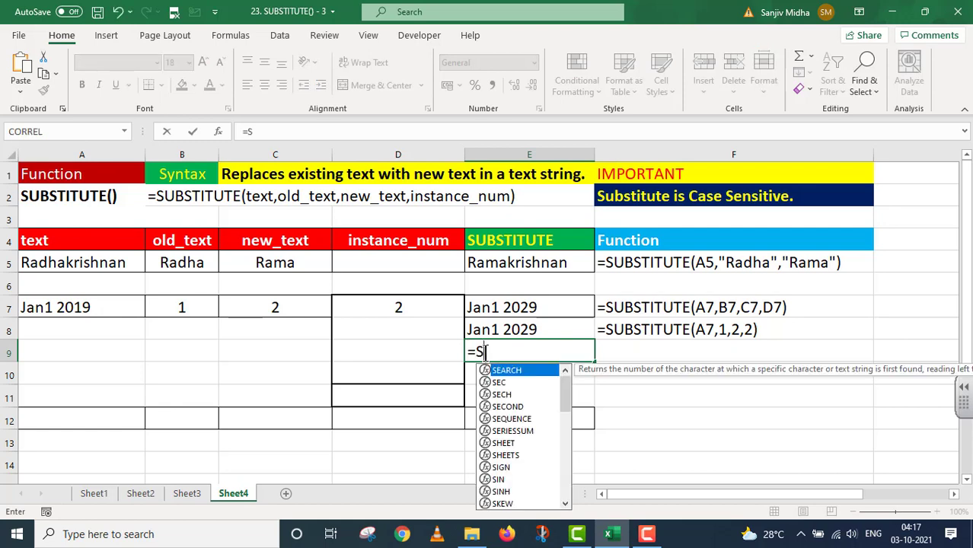
text(U)
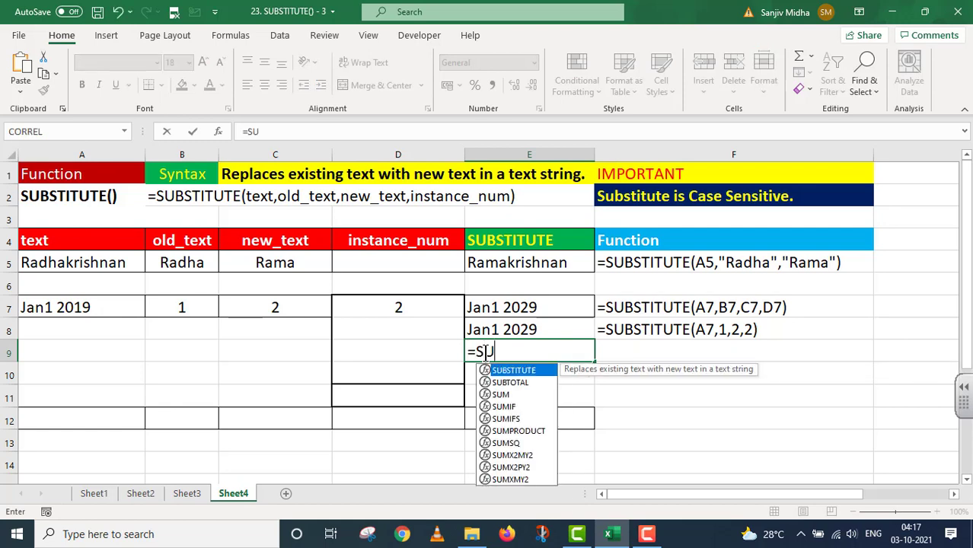
double_click(520, 371)
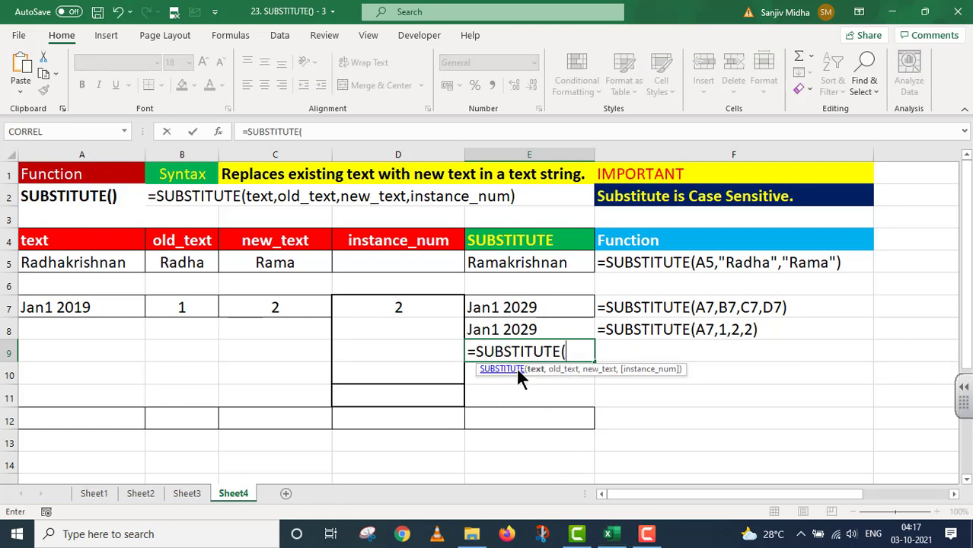
click(69, 308)
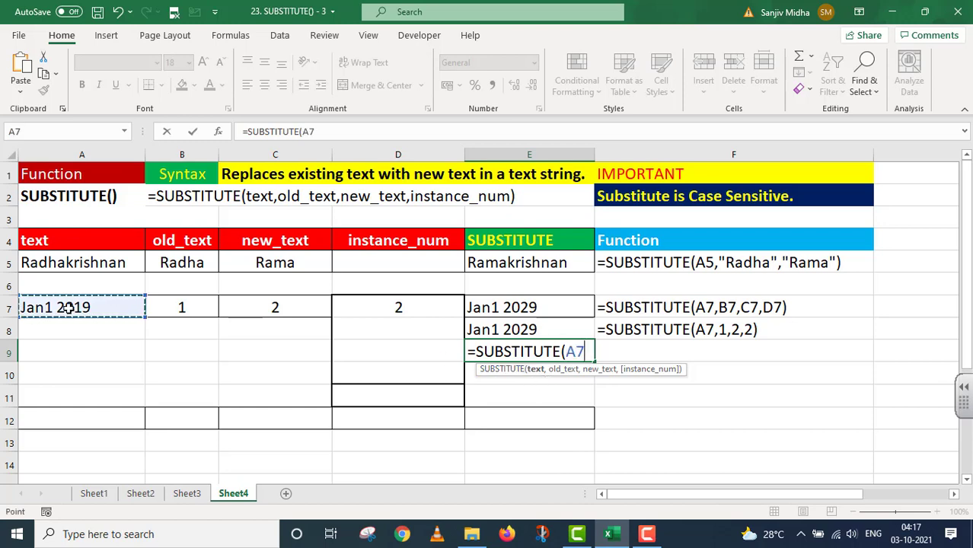
text(,)
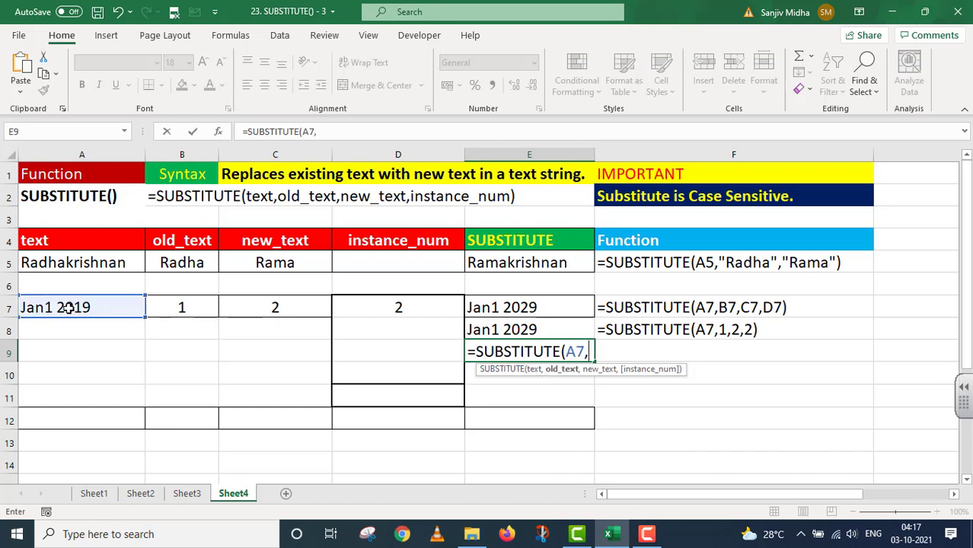
text("1")
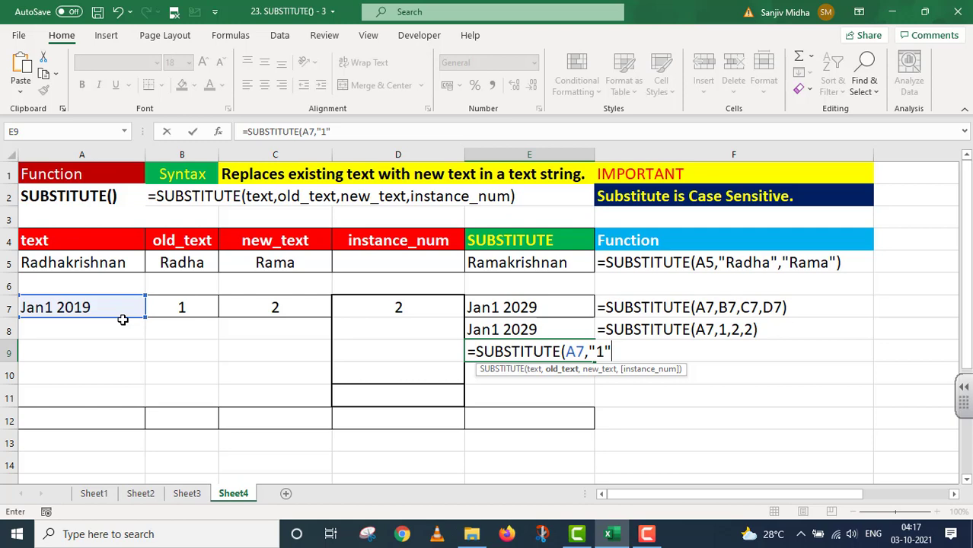
text(,"2)
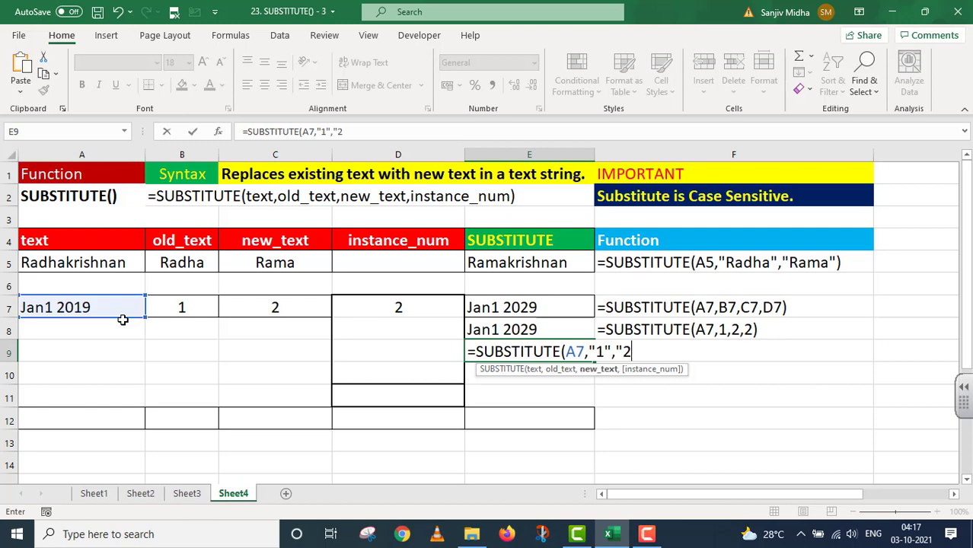
text(",)
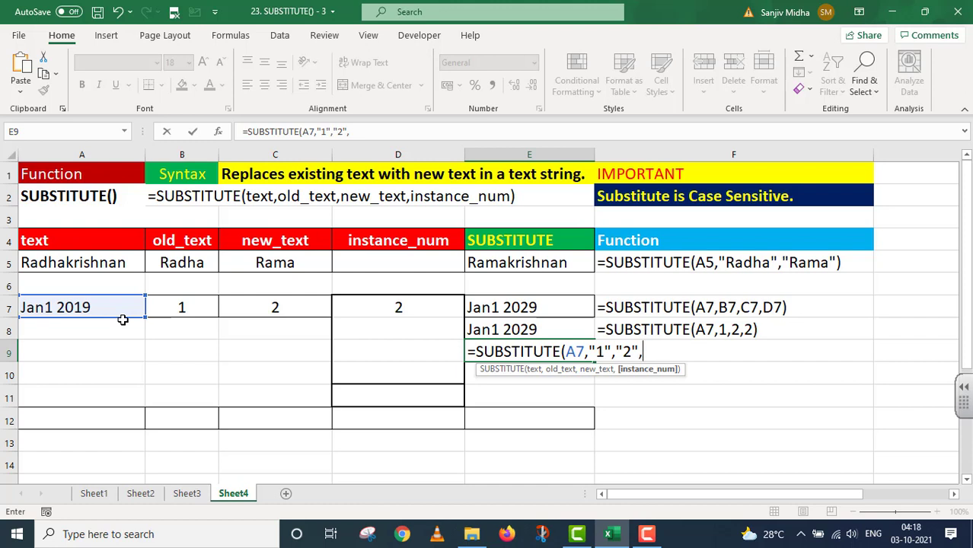
text("2"))
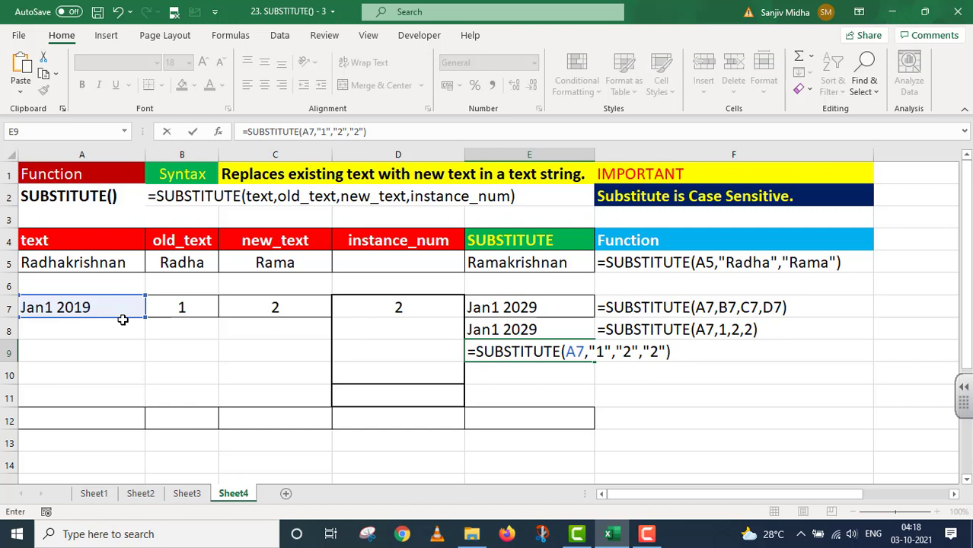
key(Return)
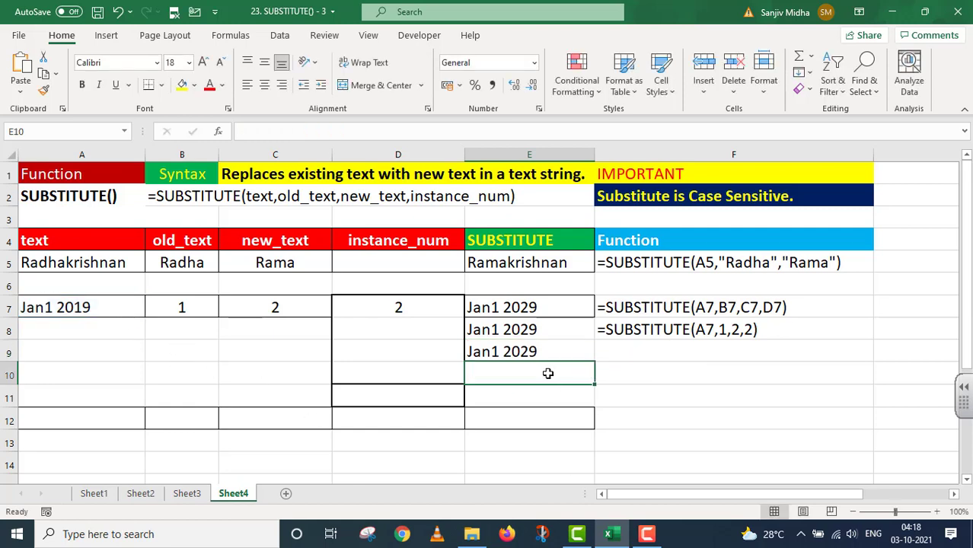
Copy the formula from E9 and put it as plain text in F9, reading =SUBSTITUTE(A7,"1","2","2")
click(550, 351)
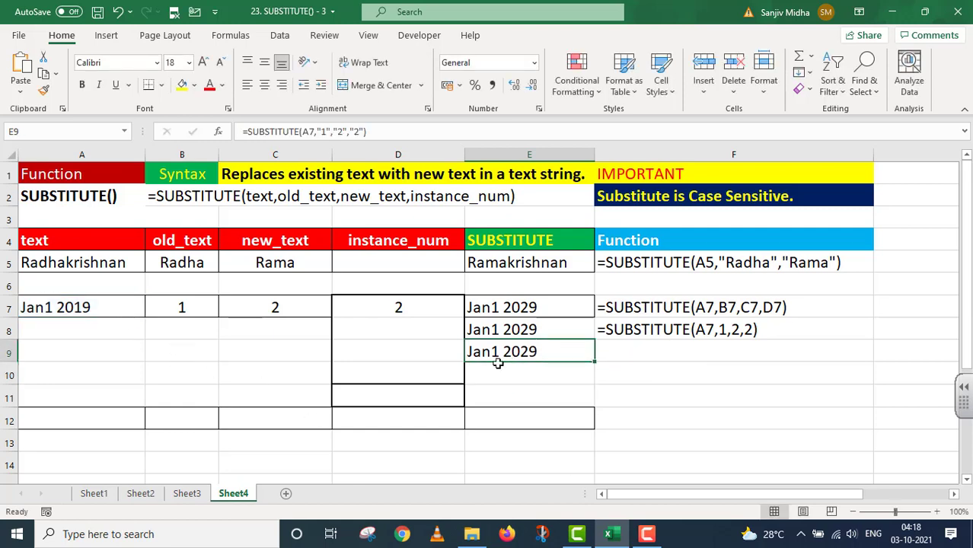
click(403, 132)
drag(402, 132, 225, 142)
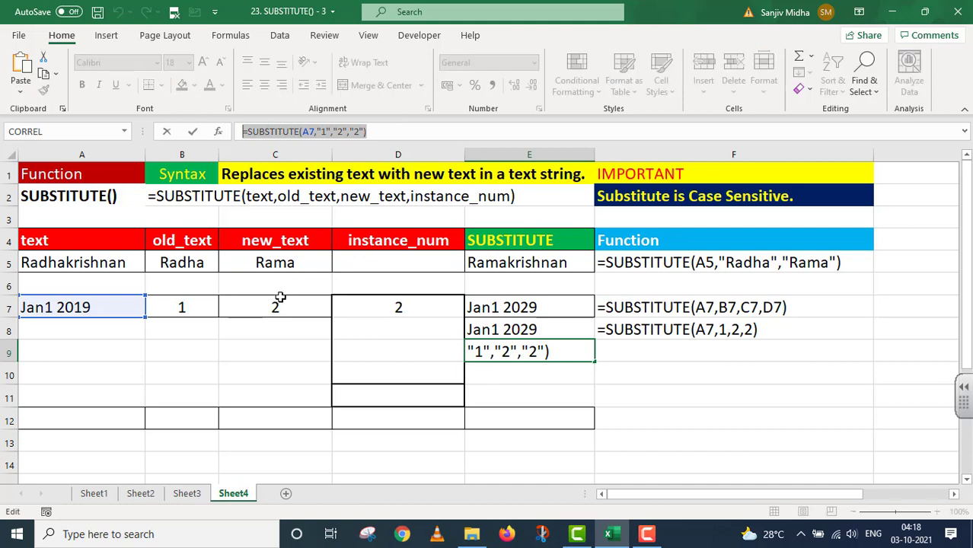
key(Return)
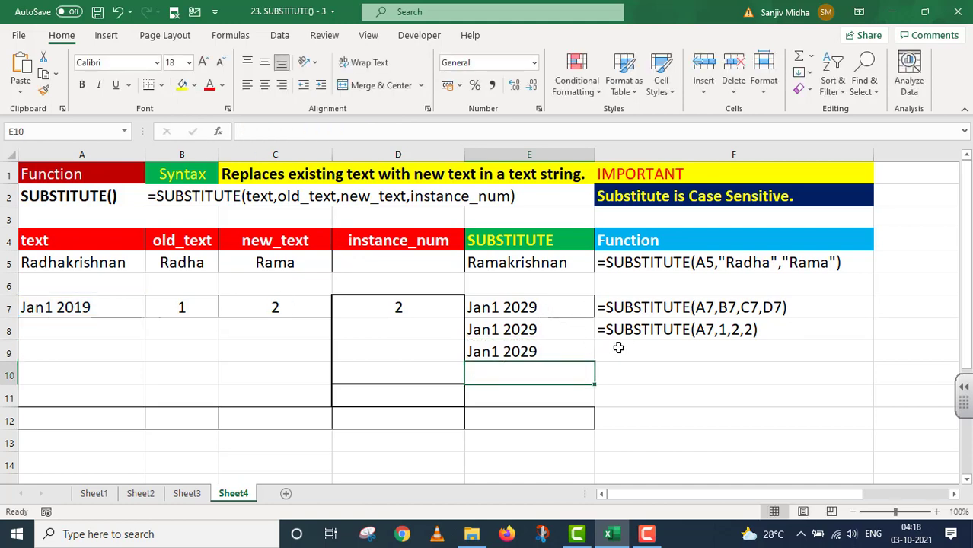
click(618, 348)
text(')
key(ctrl+v)
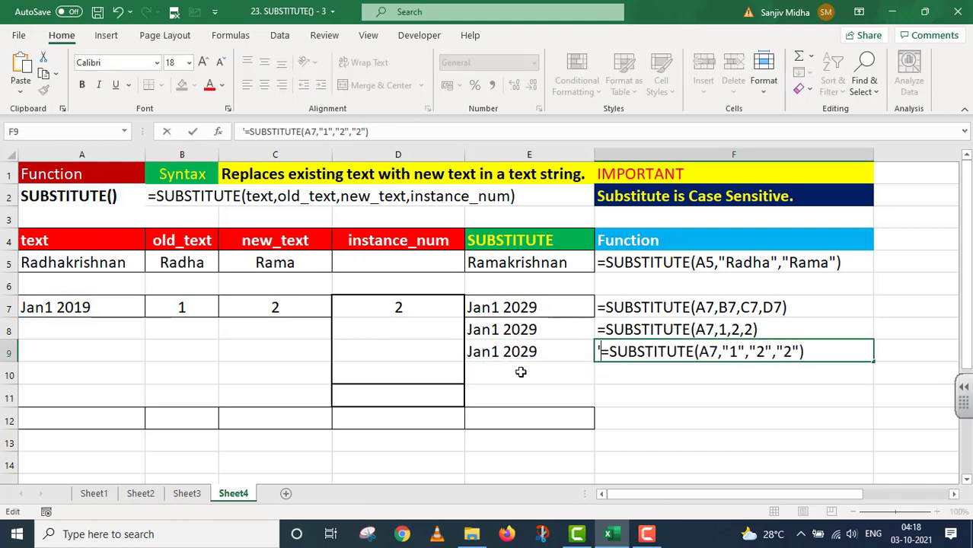
Enter =SUBSTITUTE("Jan1 2019",B7,C7,D7) in E10, with the text written out in quotation marks and cell references for the other arguments
click(498, 372)
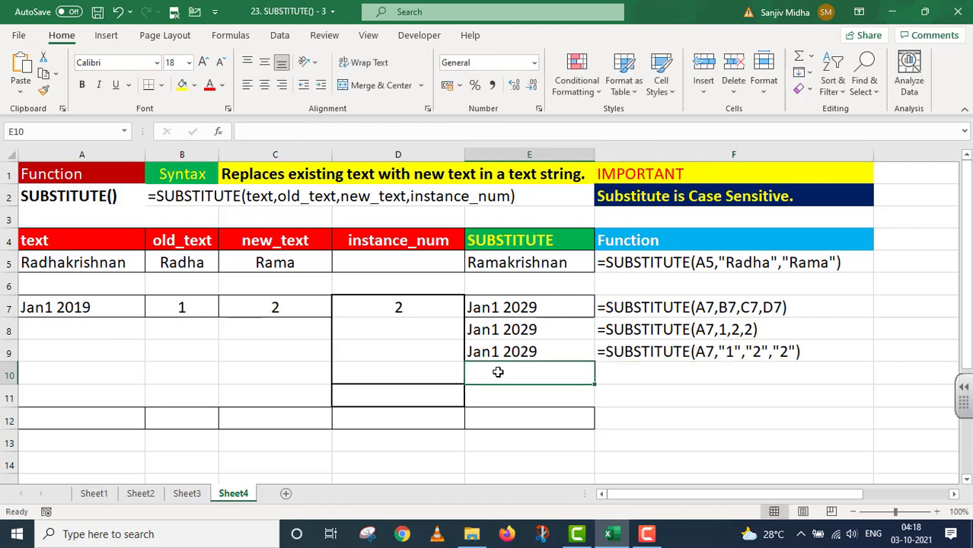
text(=SUB)
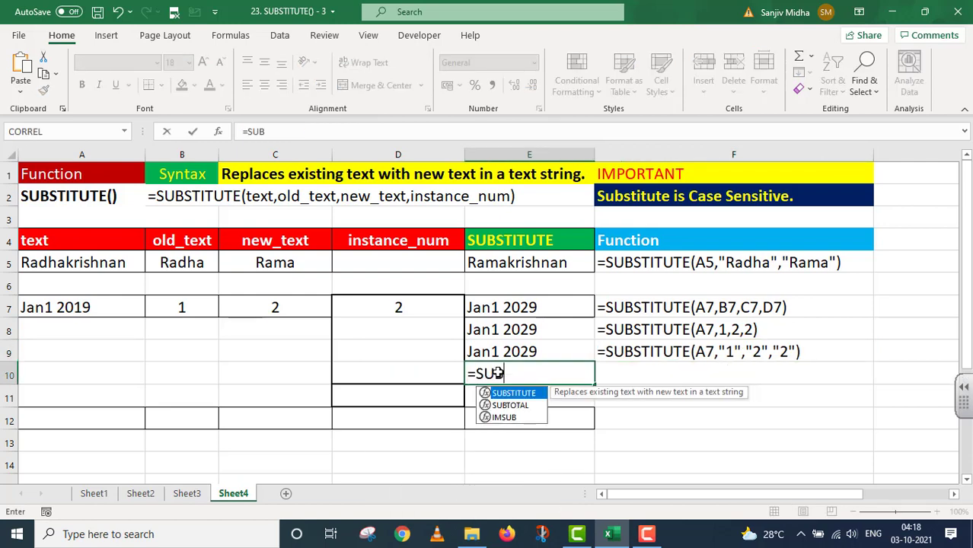
double_click(518, 392)
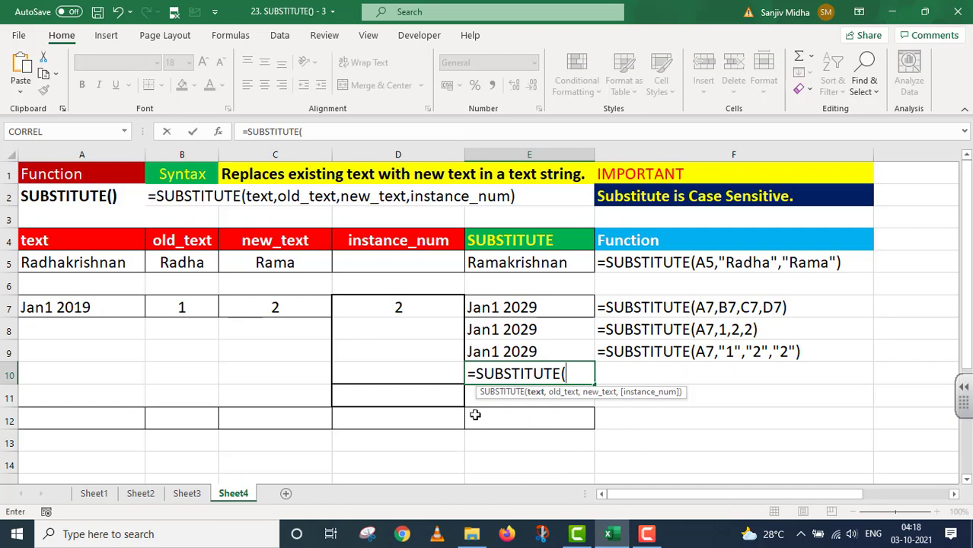
text("Jan)
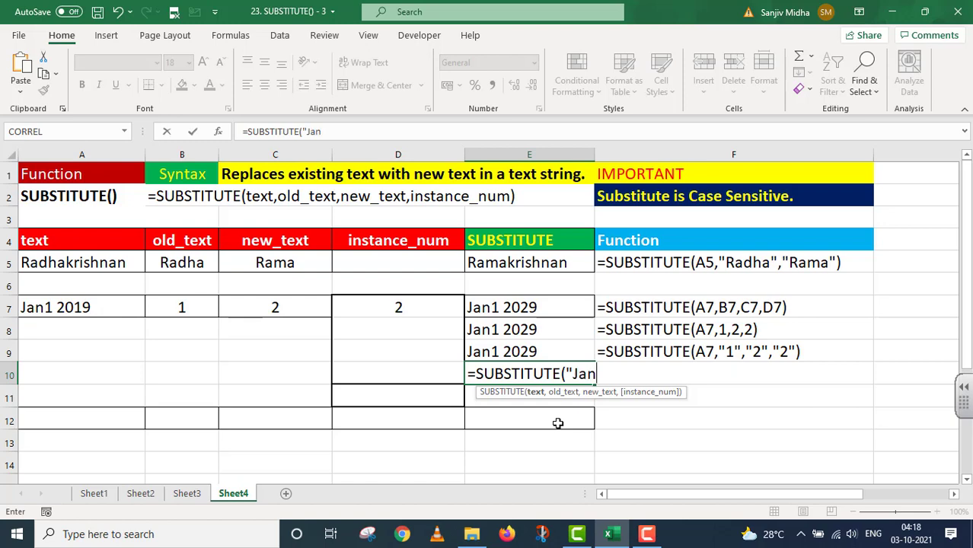
text(1 2019)
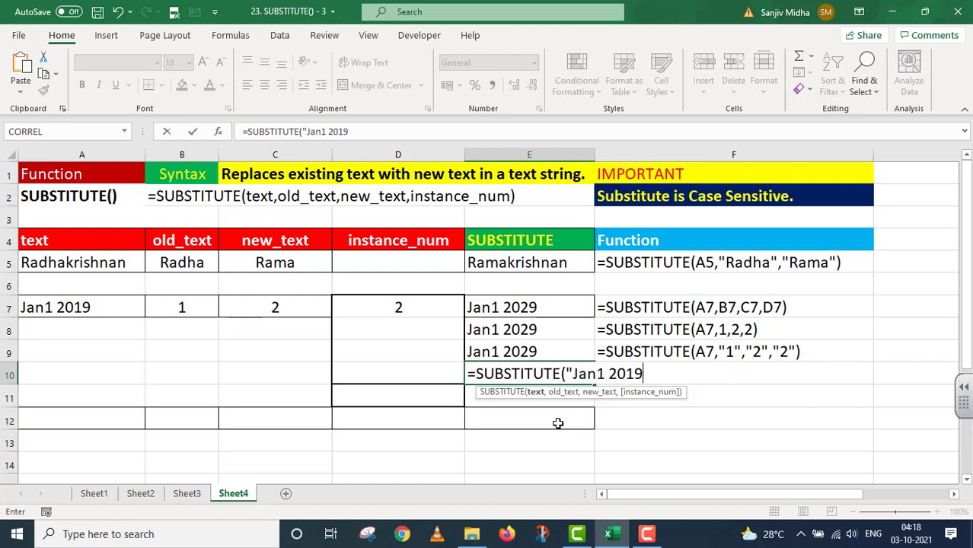
text(",)
click(196, 309)
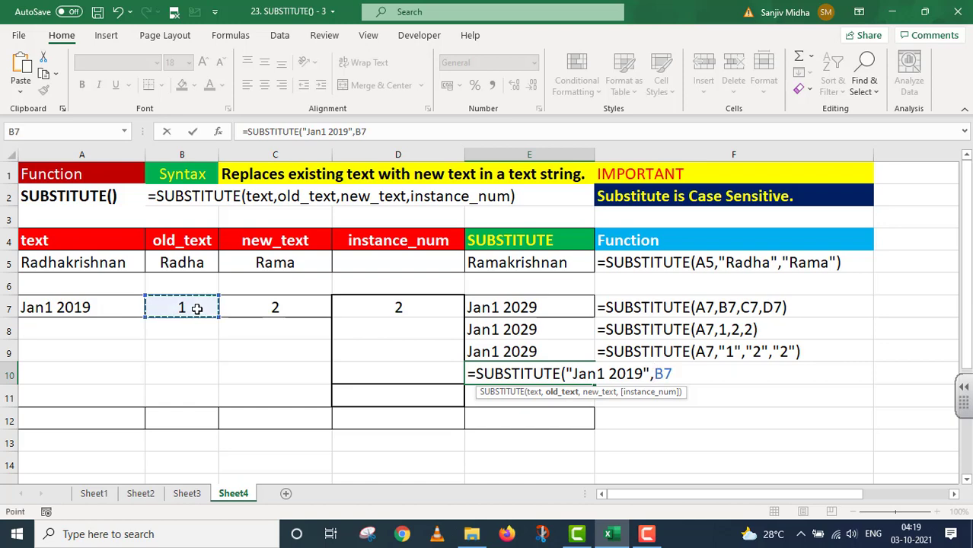
text(,)
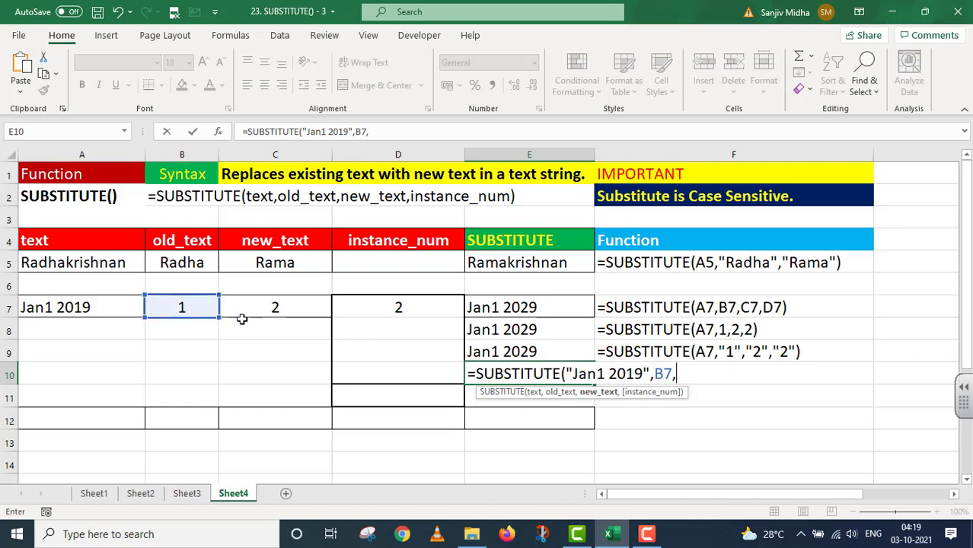
click(270, 308)
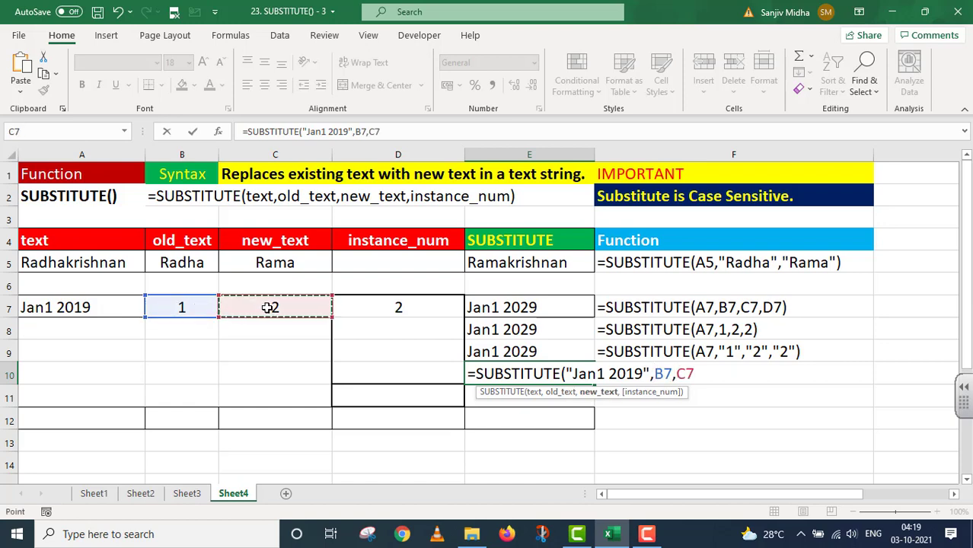
text(,)
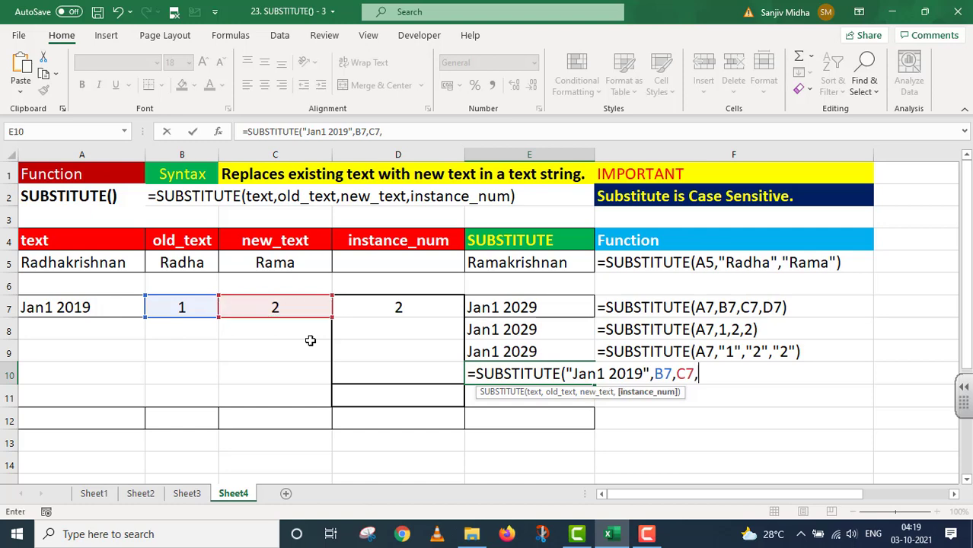
click(398, 308)
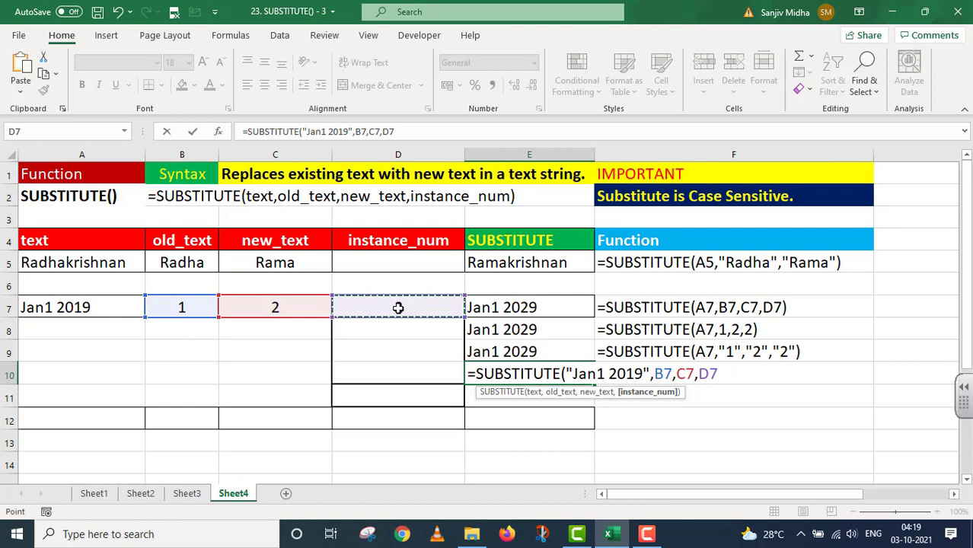
text())
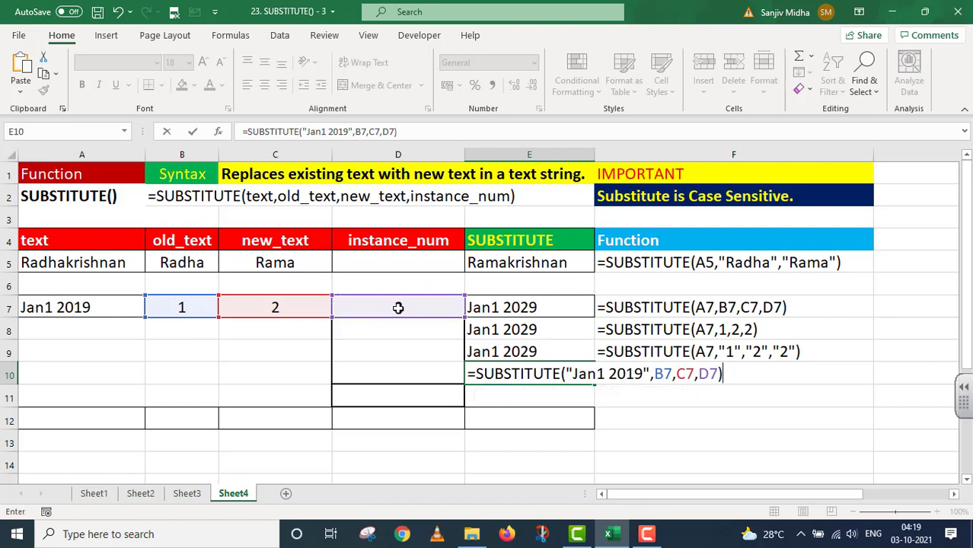
key(Return)
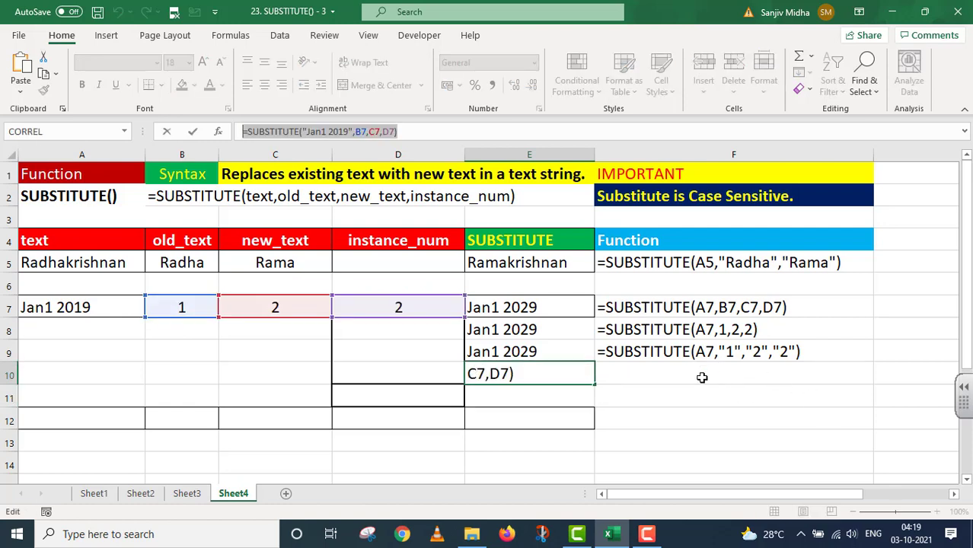
Copy the formula from E10 and put it as plain text in F10, reading =SUBSTITUTE("Jan1 2019",B7,C7,D7)
key(Return)
double_click(625, 371)
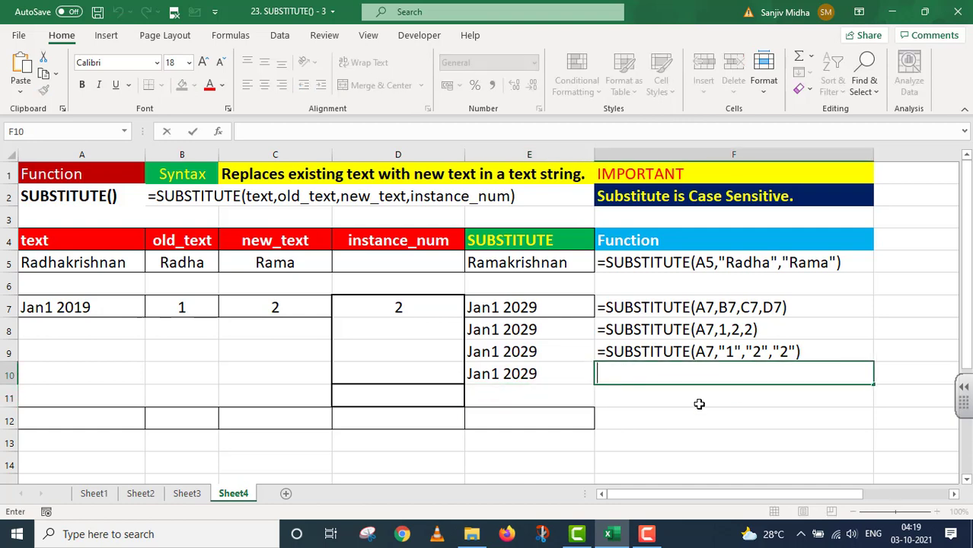
text(=SUBSTITUTE("Jan1 2019",B7,C7,D7))
click(599, 374)
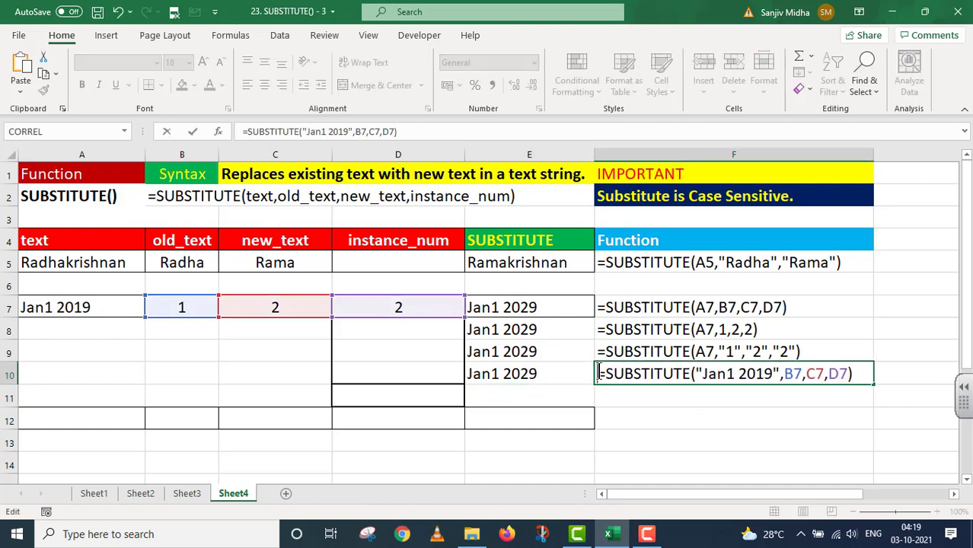
text(')
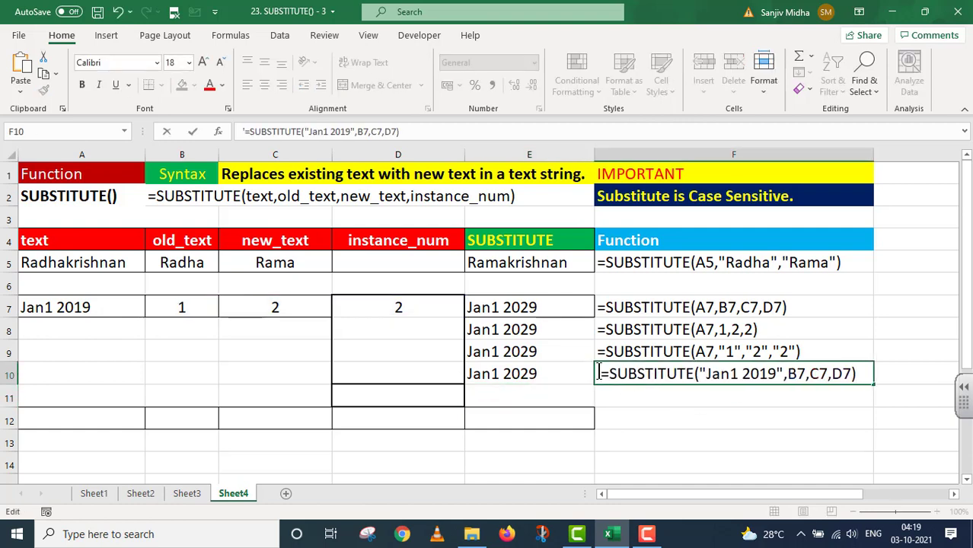
Enter the note "2nd Instance of 1" in D11, under the instance_num column
click(393, 392)
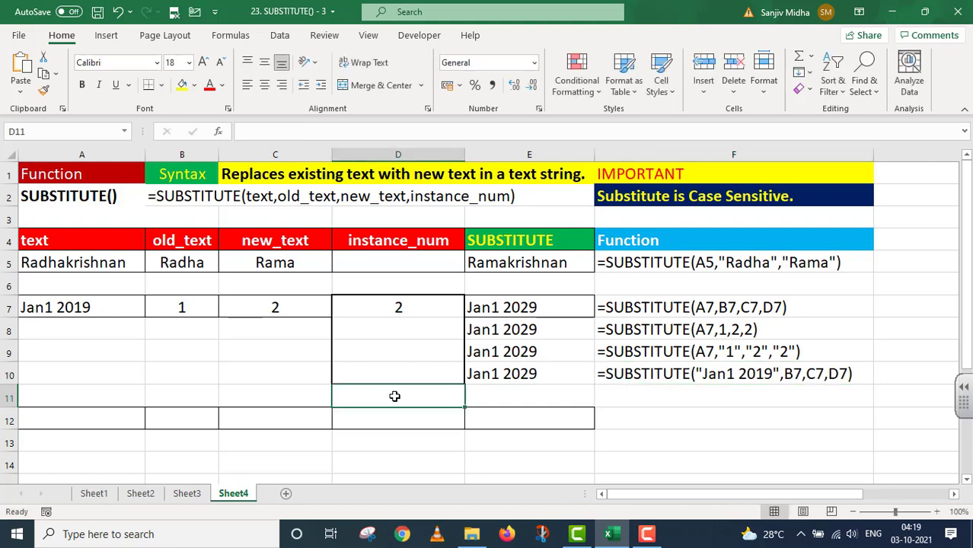
text(2)
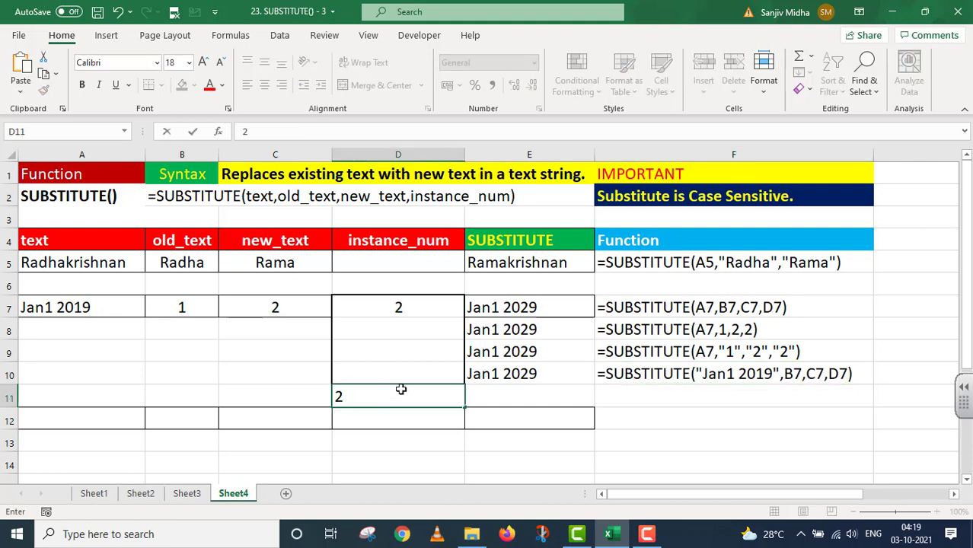
text(nd Ins)
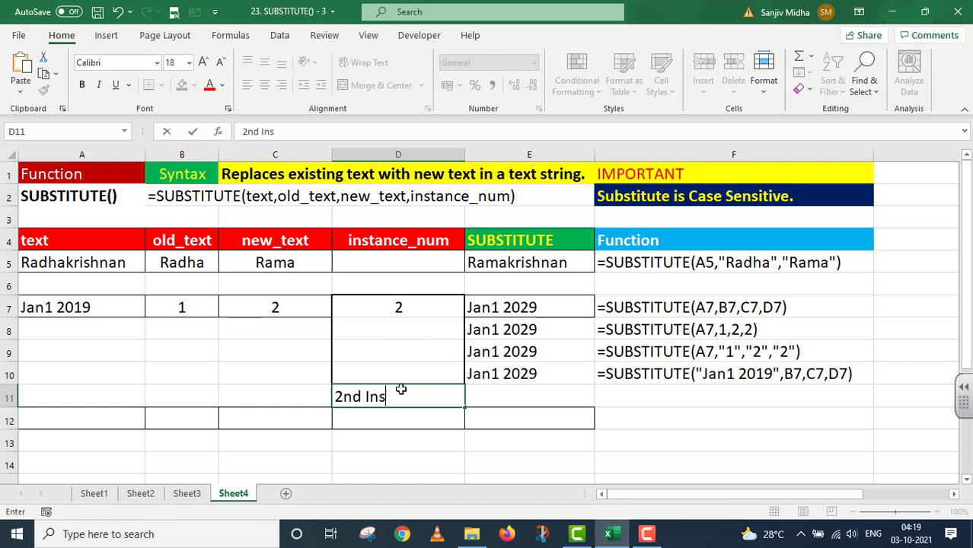
text(tance of )
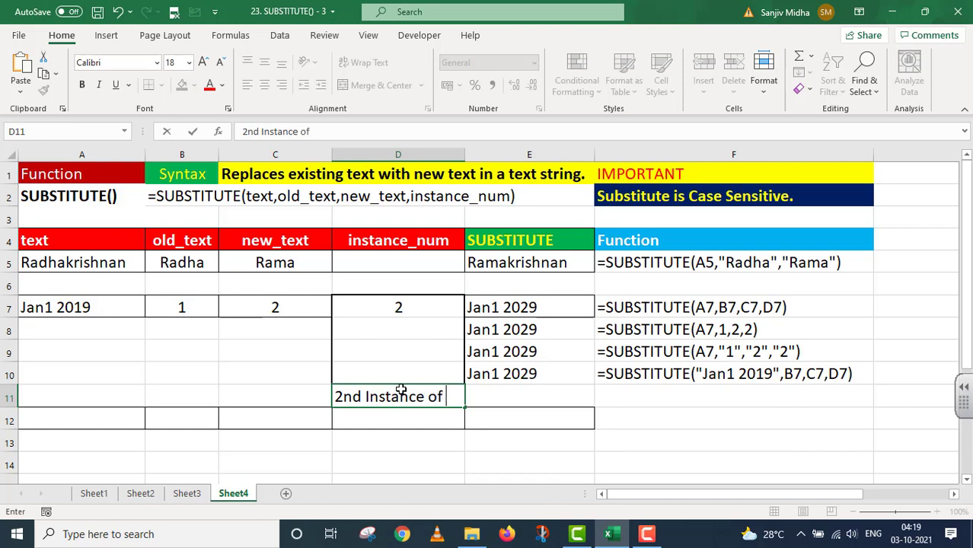
text(1)
click(655, 423)
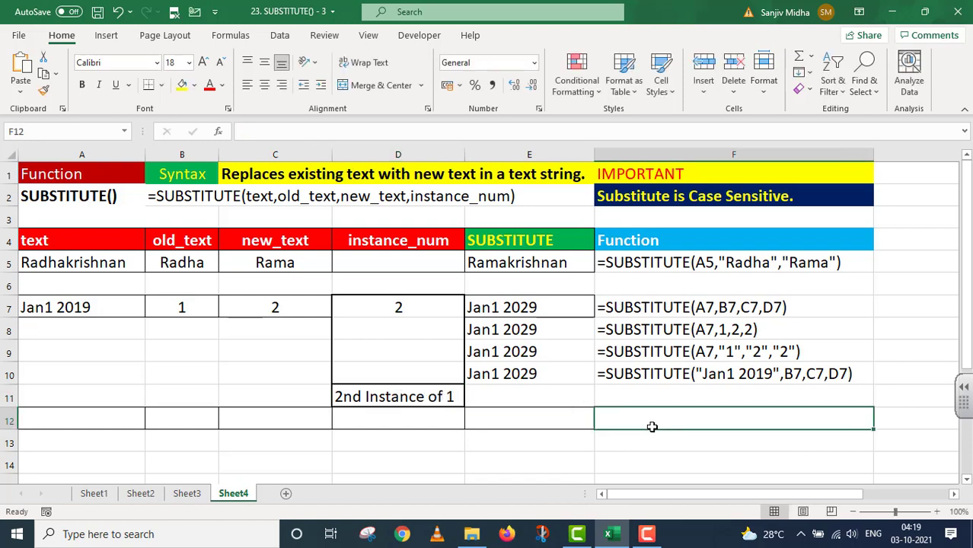
Enter United Nations in A12 as the next sample text, with two spaces between the words
click(85, 418)
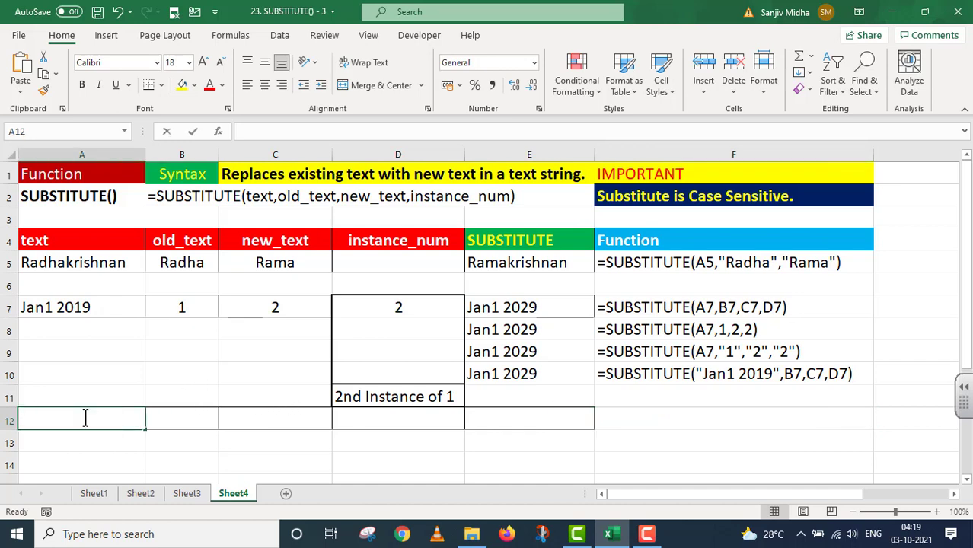
double_click(85, 418)
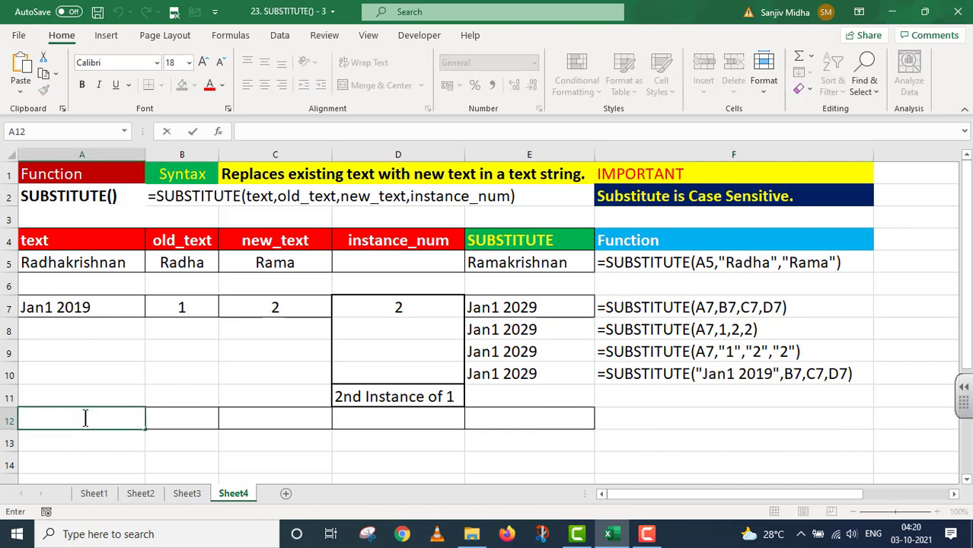
text(Unit)
text(ed)
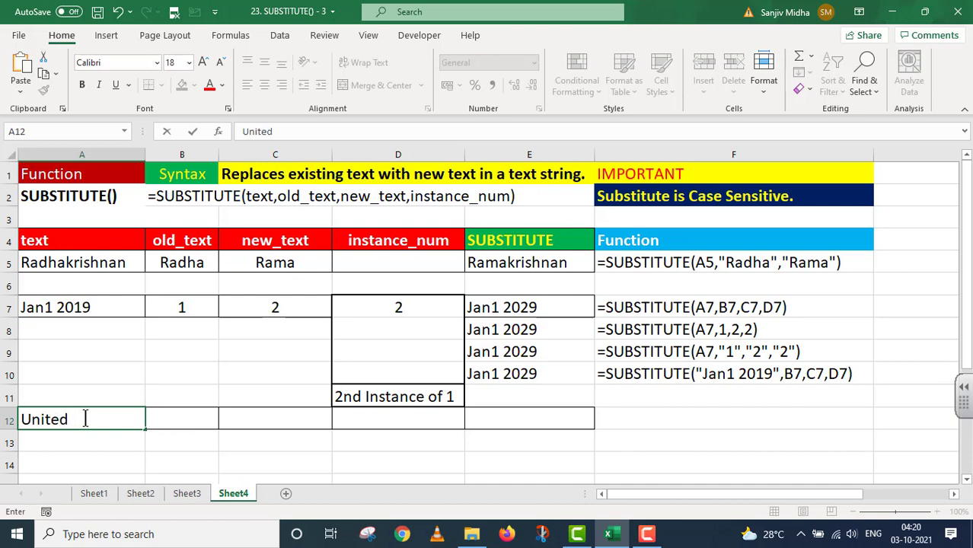
text(Nations)
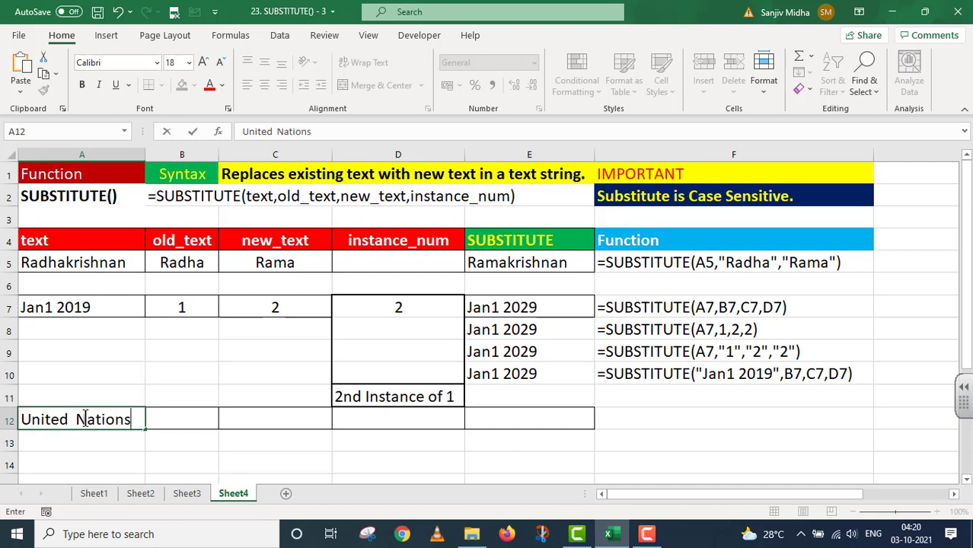
Enter two spaces in quotation marks as old_text in B12 and a single space in quotation marks as new_text in C12
click(181, 415)
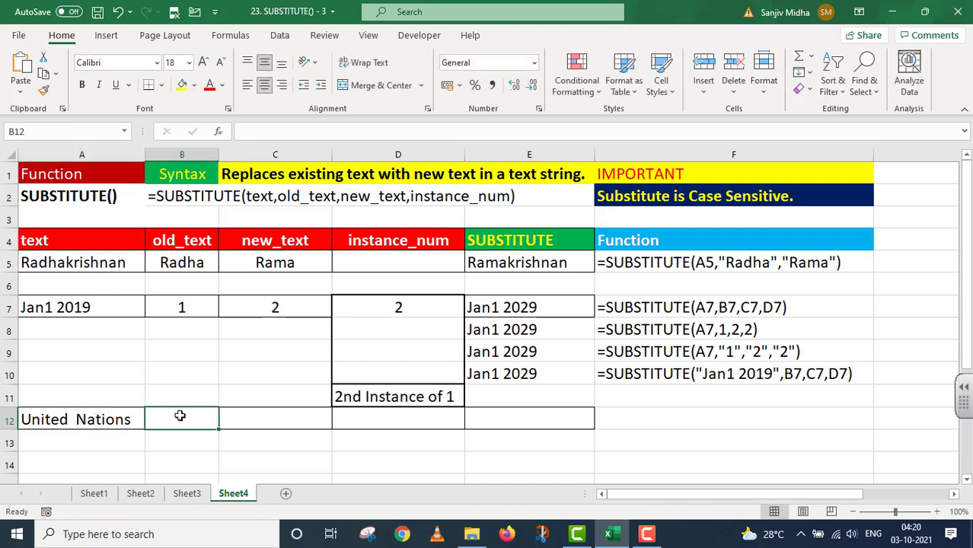
text(")
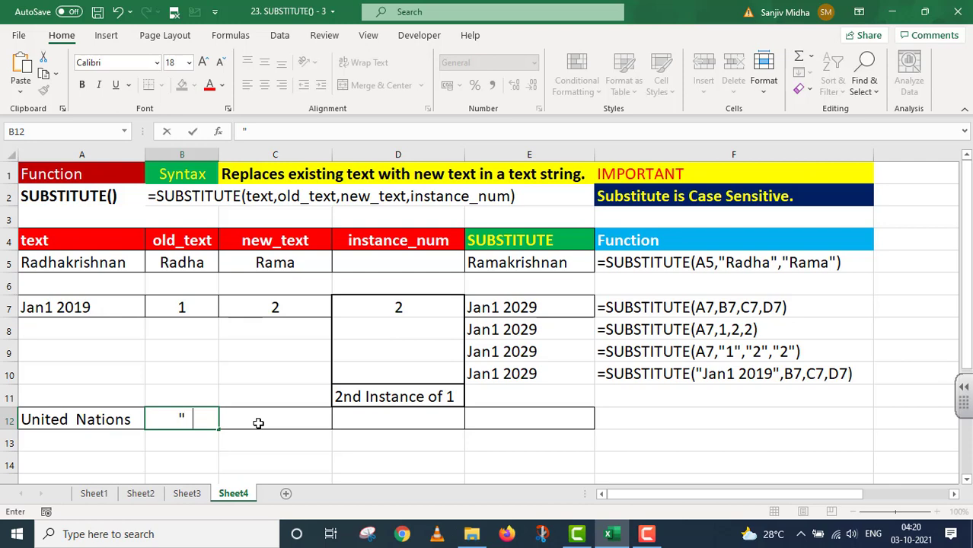
text(")
click(261, 414)
text(")
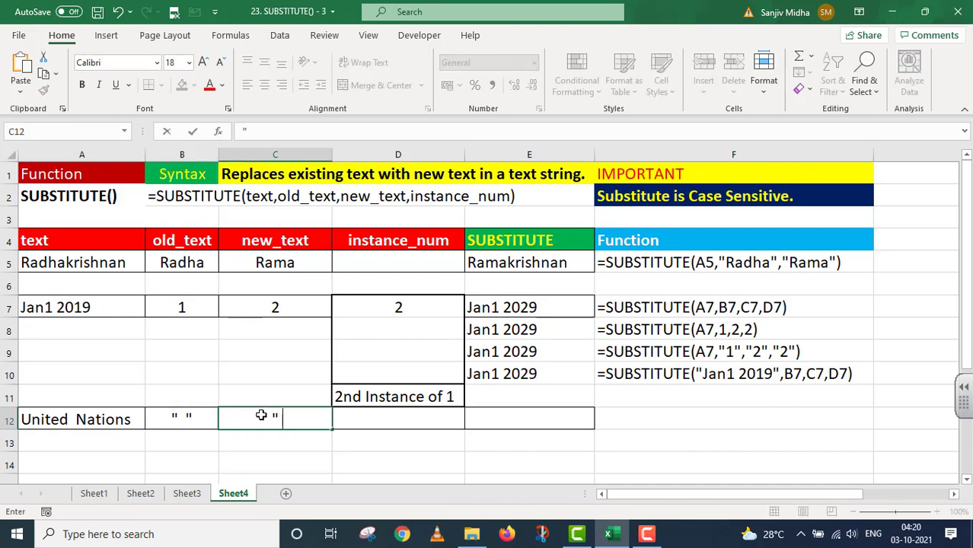
text(  ")
Enter =SUBSTITUTE(A12,B12,C12) in E12 and reopen the formula to check its cell references
double_click(478, 418)
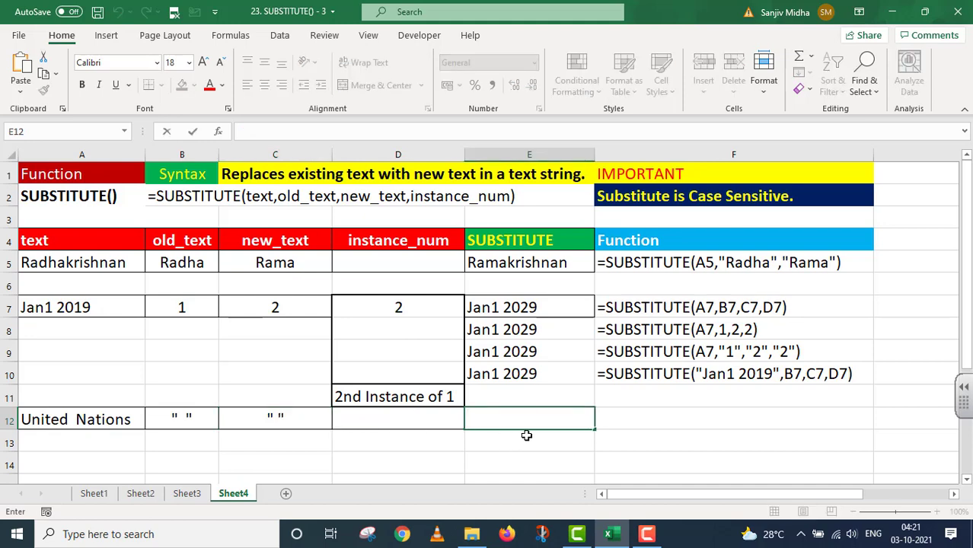
text(=)
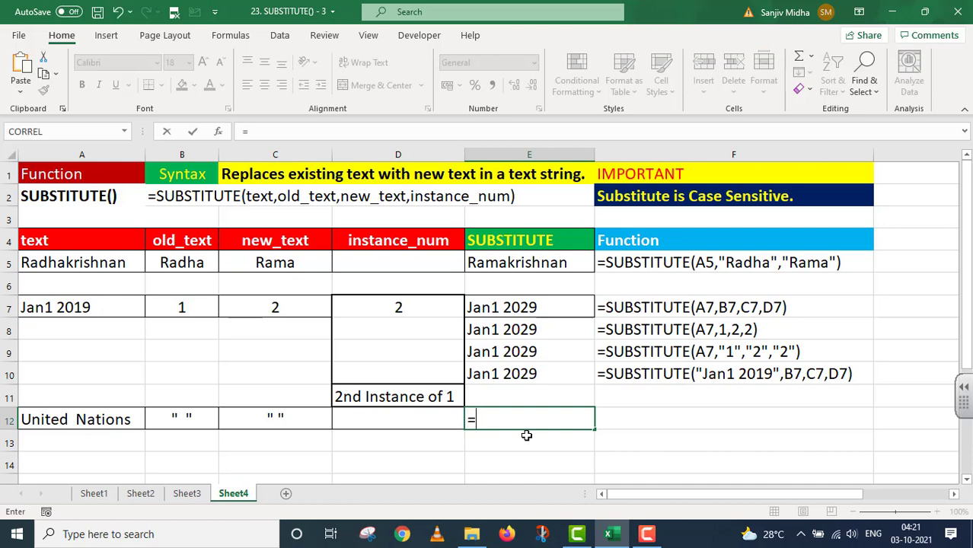
text(SU)
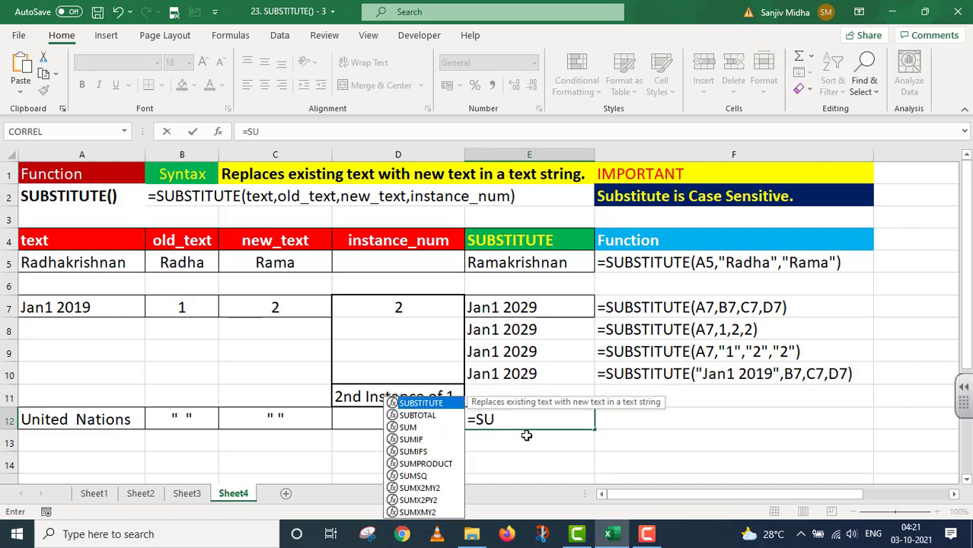
text(BS)
key(Tab)
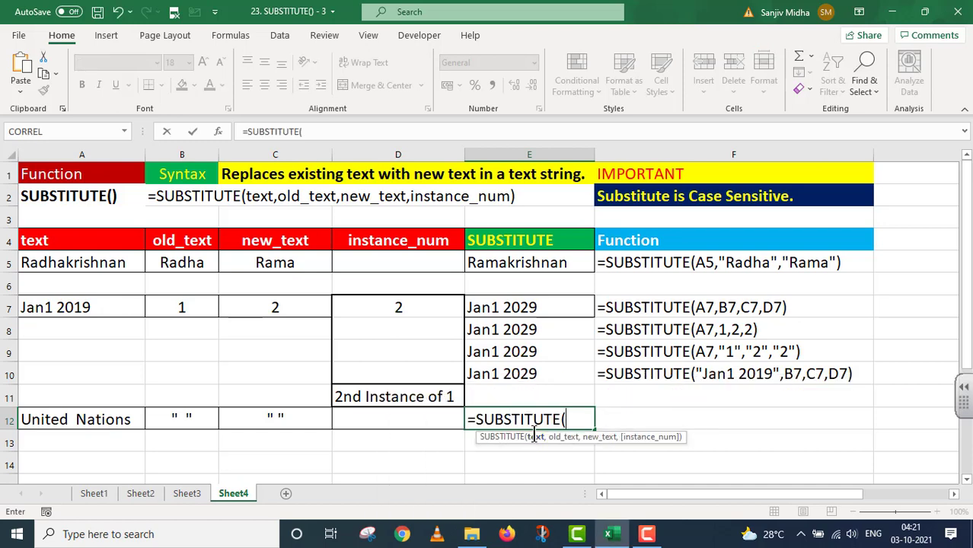
click(109, 420)
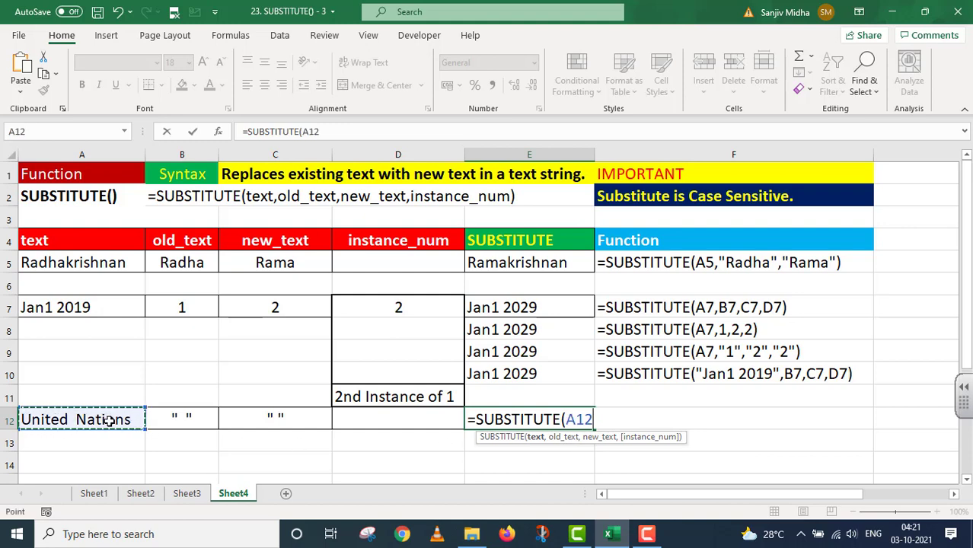
text(,)
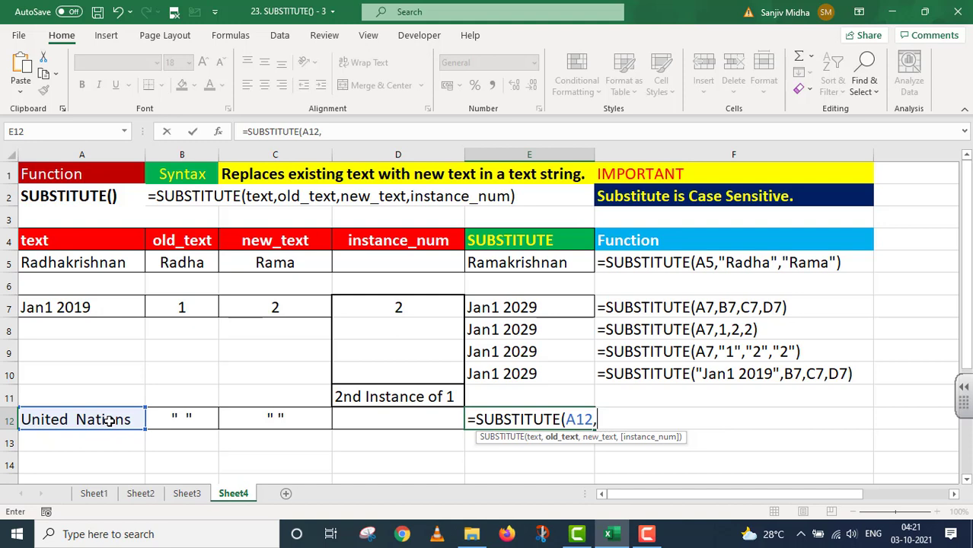
click(181, 419)
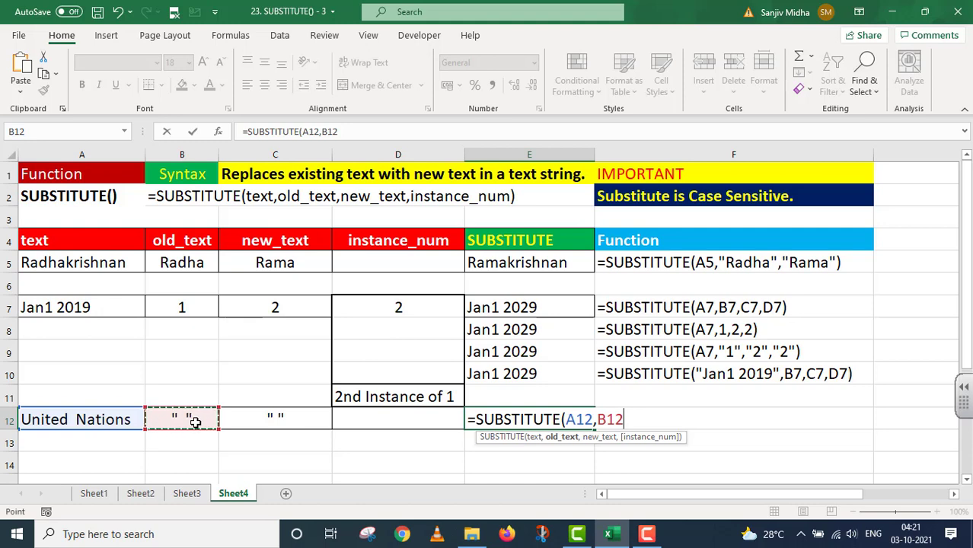
text(,)
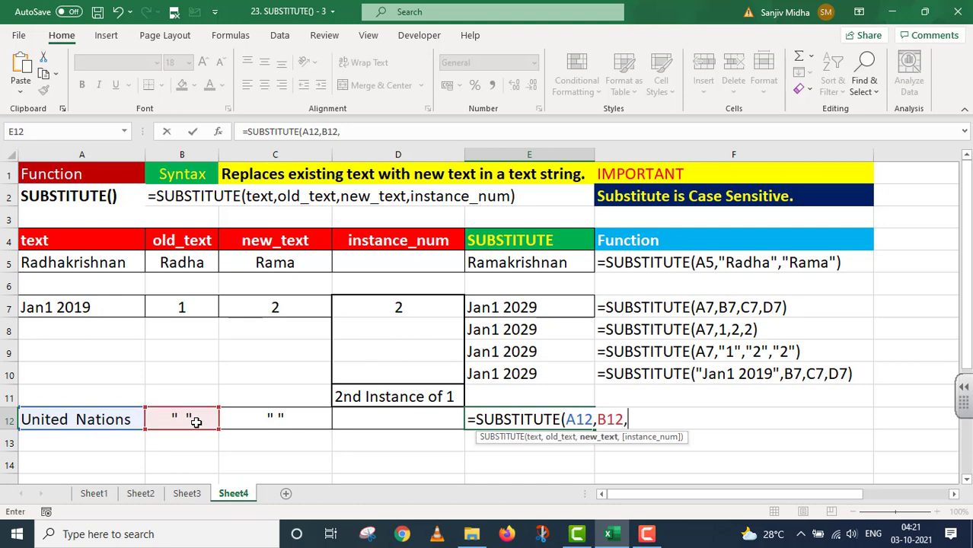
click(271, 419)
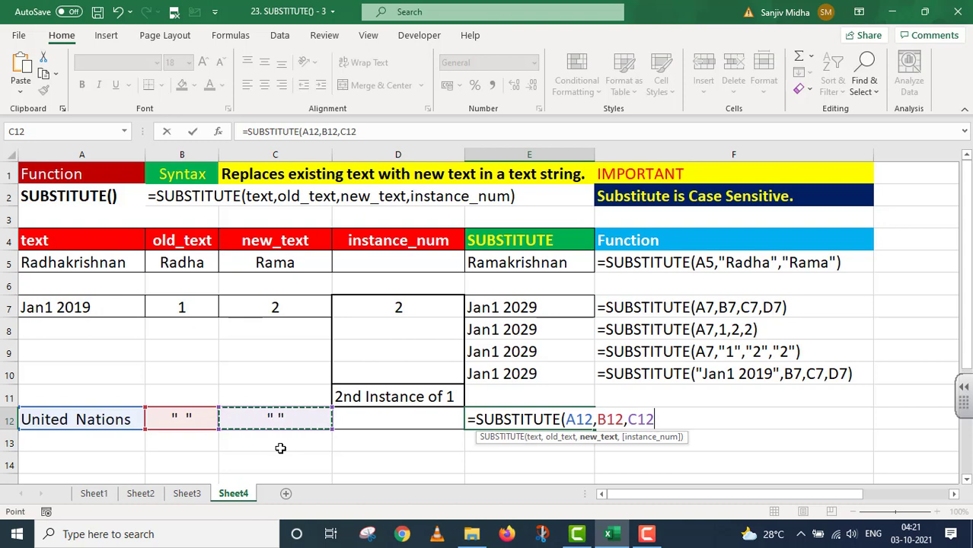
text())
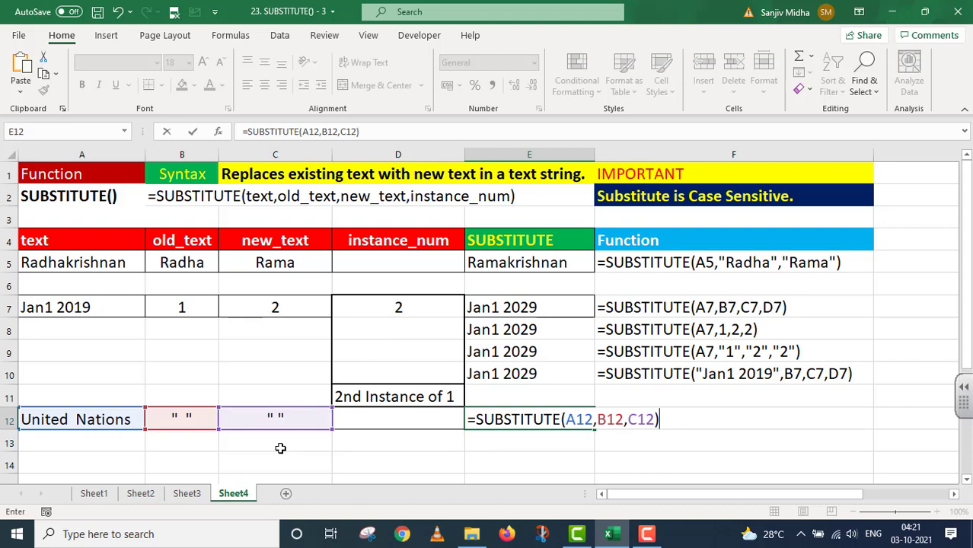
key(Return)
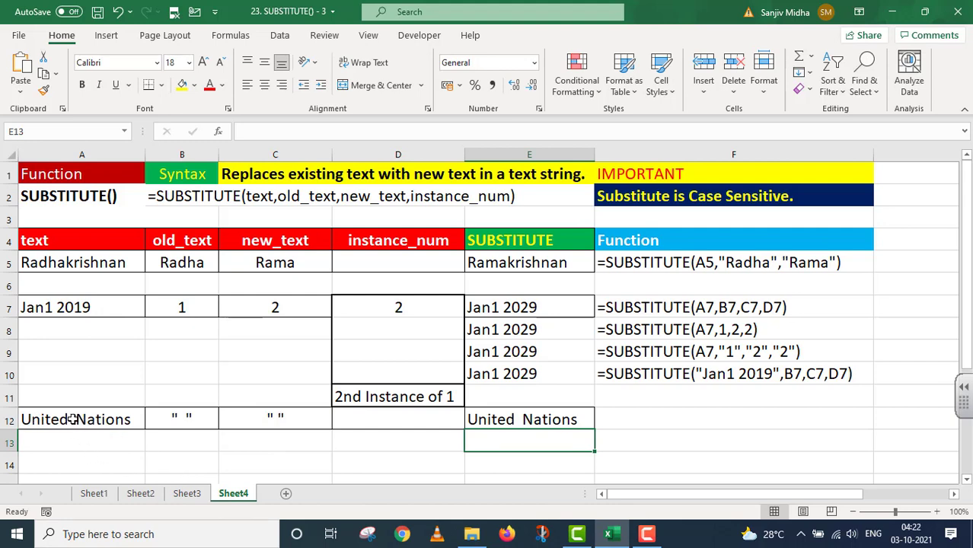
click(517, 415)
double_click(520, 418)
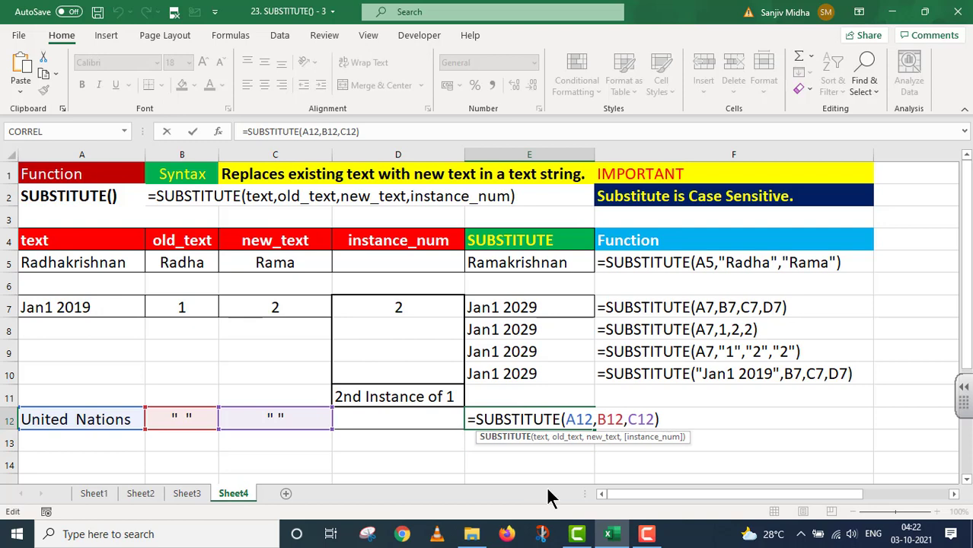
key(Return)
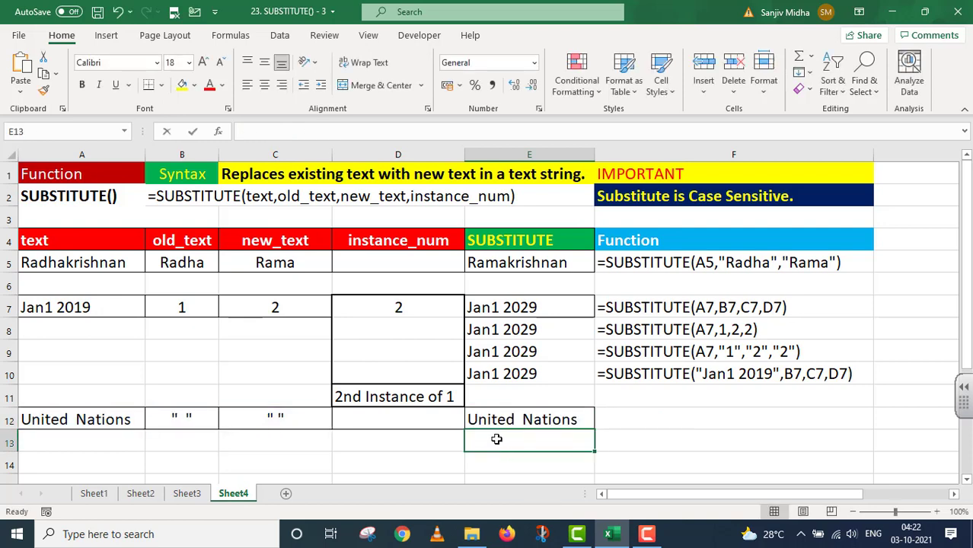
Enter United Nations in E13 as comparison text, with three spaces between the words
double_click(497, 440)
text(United)
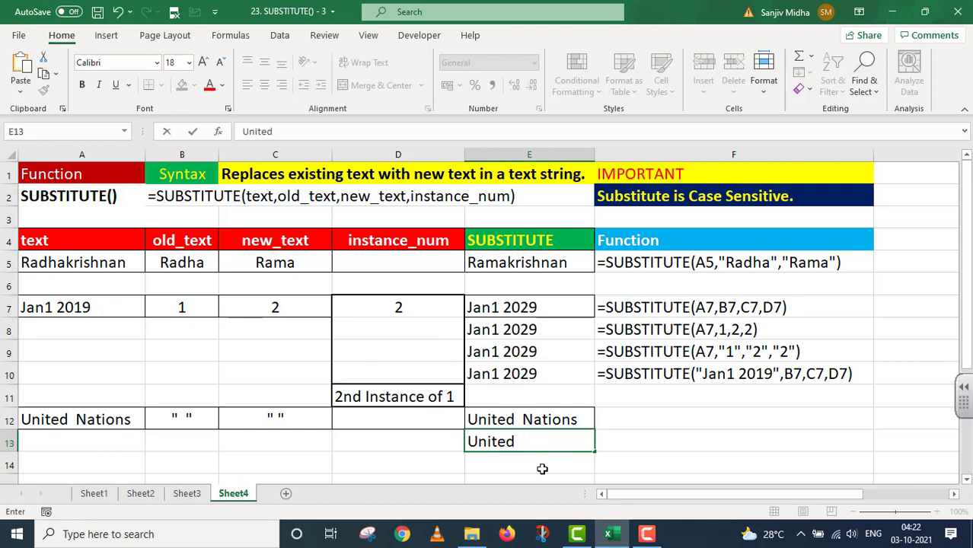
text(   Natio)
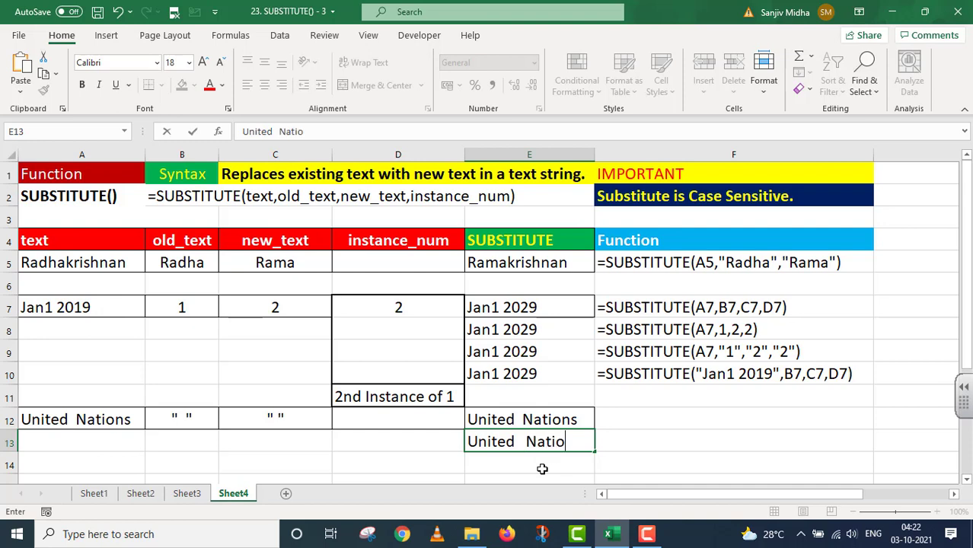
text(ns)
click(671, 438)
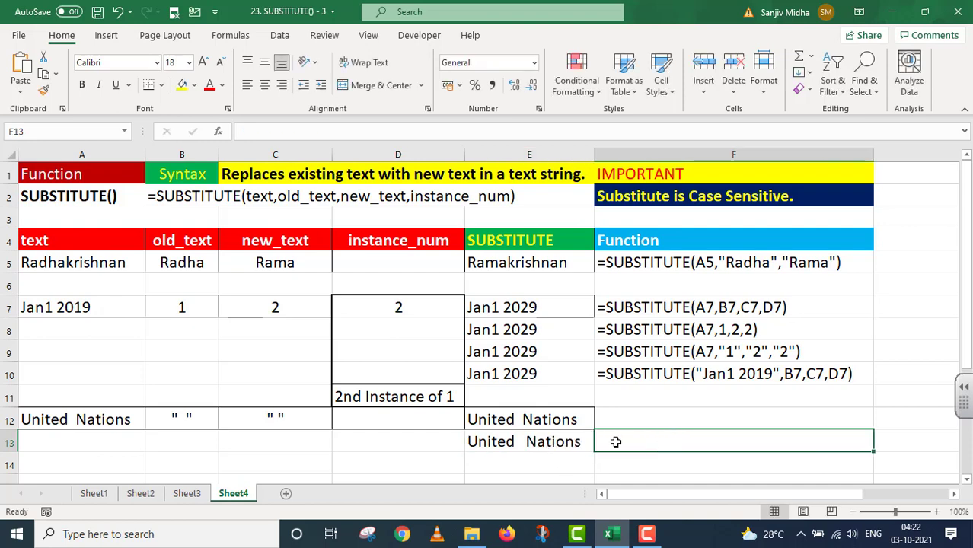
Copy the formula from E12 and put it as plain text in F12, reading =SUBSTITUTE(A12,B12,C12)
click(517, 418)
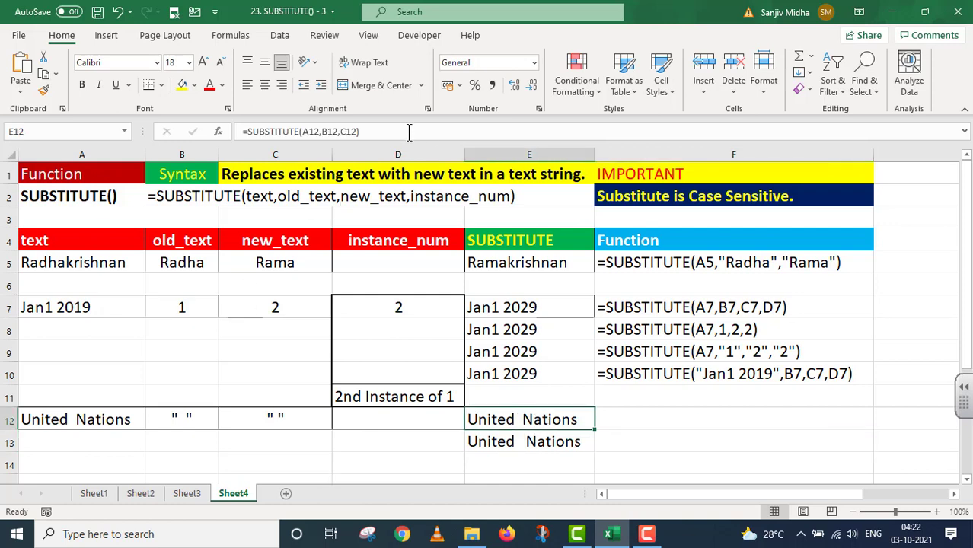
drag(397, 131, 197, 131)
key(ctrl+c)
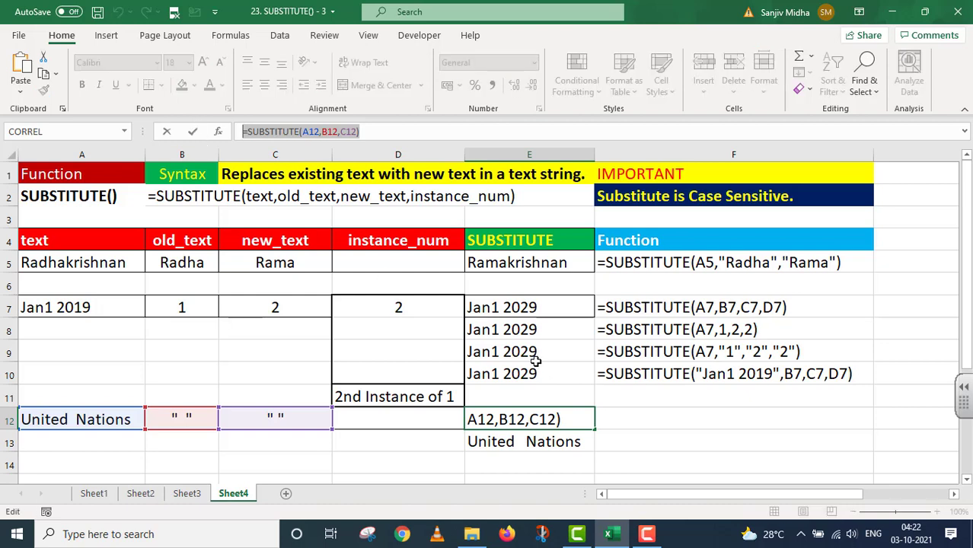
key(Tab)
key(ctrl+v)
key(Home)
text(')
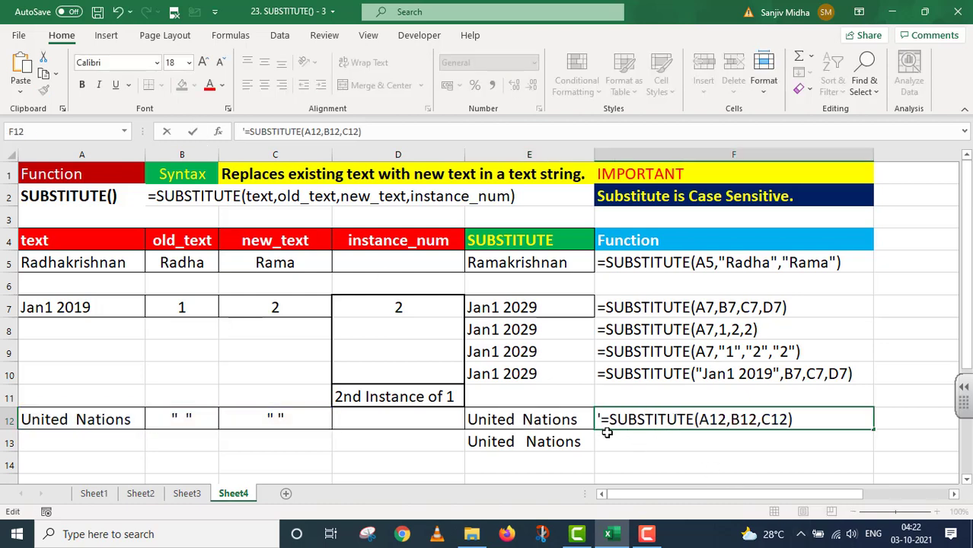